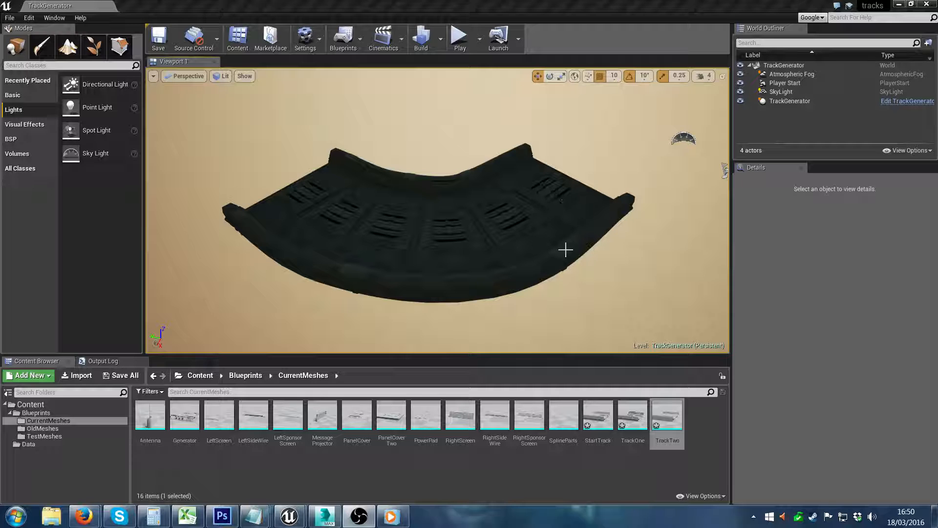
Step: Select the track generator and the spline point at the free end of its curved track
{"action": "left_click", "coordinate": [510, 251]}
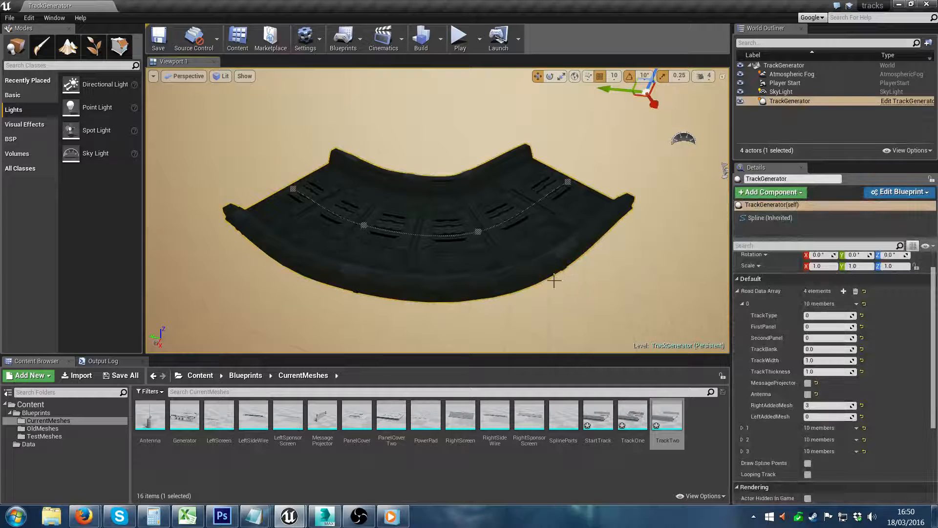
{"action": "right_click_drag", "start_coordinate": [554, 280], "coordinate": [590, 243]}
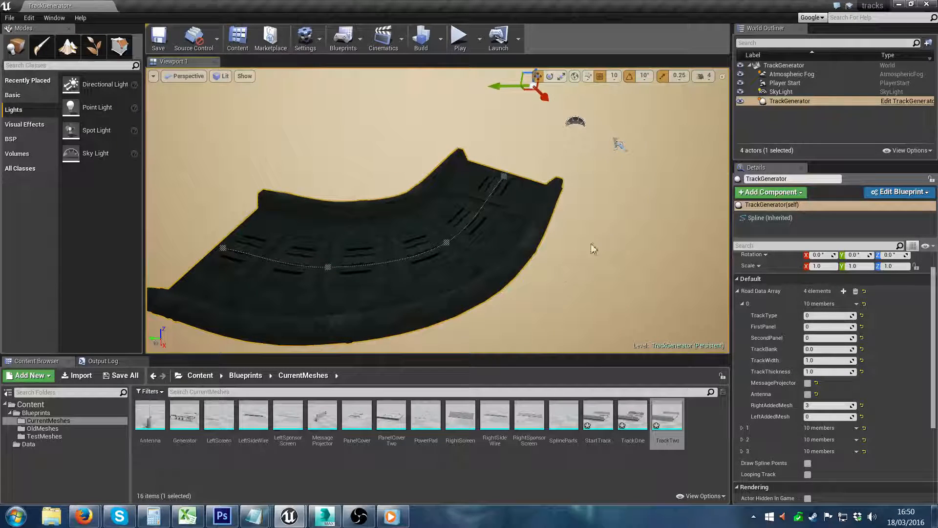
{"action": "left_click", "coordinate": [220, 251]}
{"action": "right_click_drag", "start_coordinate": [221, 251], "coordinate": [207, 251]}
{"action": "mouse_move", "coordinate": [337, 256]}
{"action": "left_mouse_down"}
{"action": "mouse_move", "coordinate": [280, 262]}
{"action": "mouse_move", "coordinate": [312, 276]}
{"action": "mouse_move", "coordinate": [325, 252]}
{"action": "mouse_move", "coordinate": [330, 267]}
{"action": "left_mouse_up"}
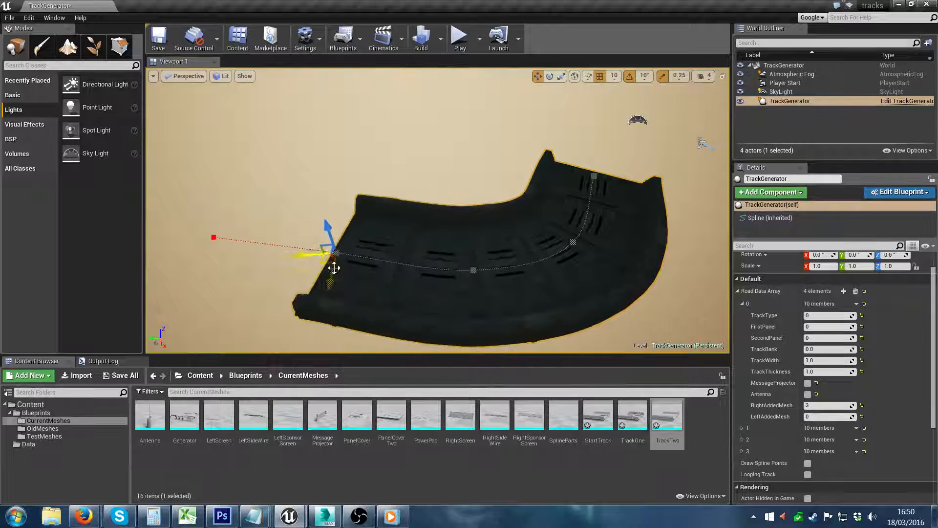
Step: Adjust TrackBank of Road Data Array element 3 to about -0.67 to tilt the end of the track
{"action": "left_click", "coordinate": [742, 450]}
{"action": "scroll", "coordinate": [440, 210], "scroll_direction": "up", "scroll_amount": 3}
{"action": "right_click_drag", "start_coordinate": [440, 210], "coordinate": [415, 211]}
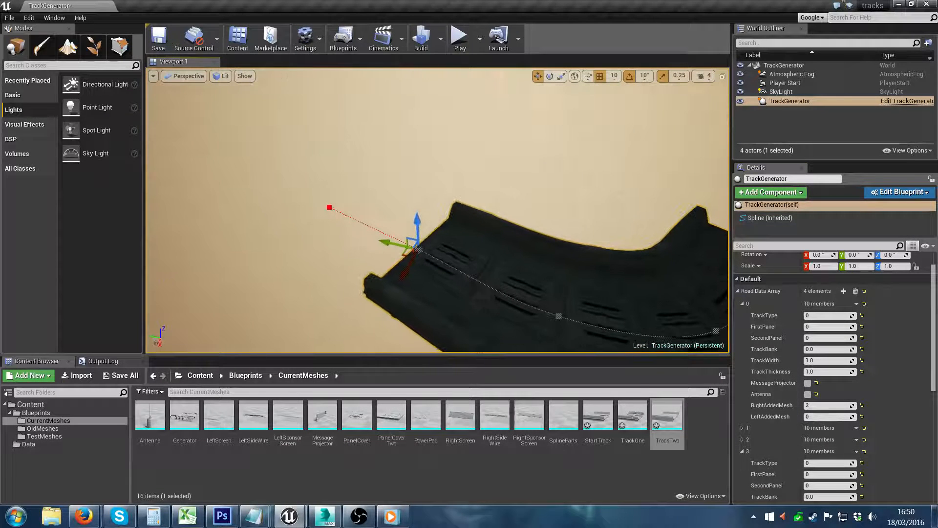
{"action": "left_click_drag", "start_coordinate": [934, 366], "coordinate": [934, 387]}
{"action": "left_click", "coordinate": [821, 455]}
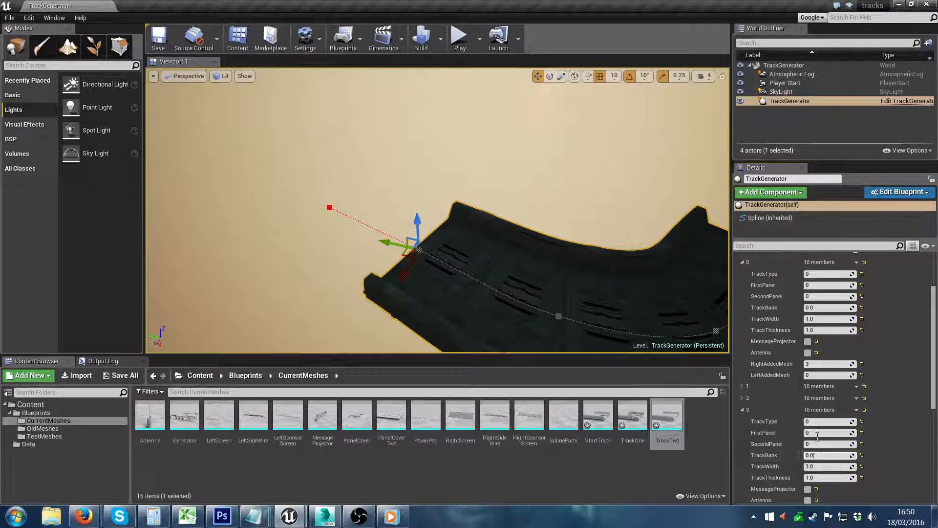
{"action": "left_click_drag", "start_coordinate": [852, 455], "coordinate": [860, 455]}
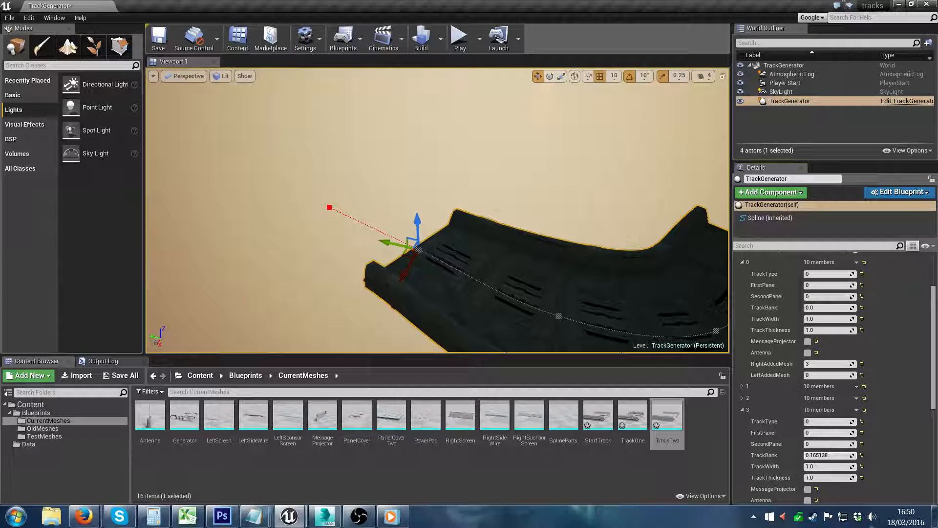
{"action": "left_click_drag", "start_coordinate": [829, 455], "coordinate": [806, 455]}
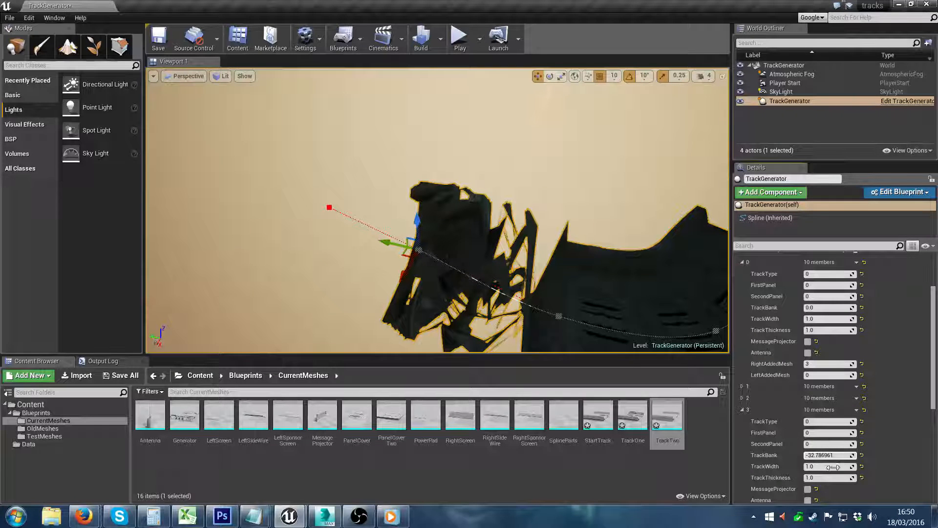
{"action": "left_click_drag", "start_coordinate": [830, 455], "coordinate": [855, 455]}
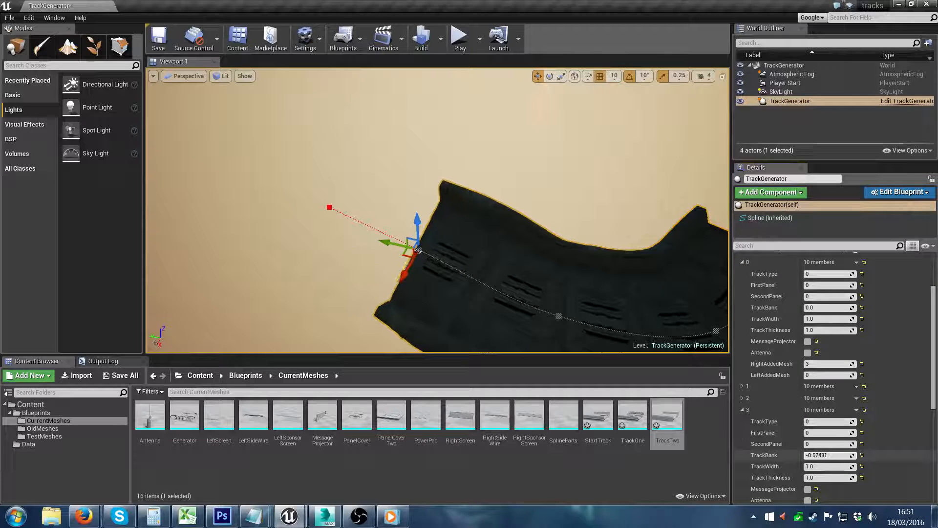
Step: Extend the track from its selected end with six more spline points that curve back around
{"action": "right_click_drag", "start_coordinate": [502, 303], "coordinate": [544, 302]}
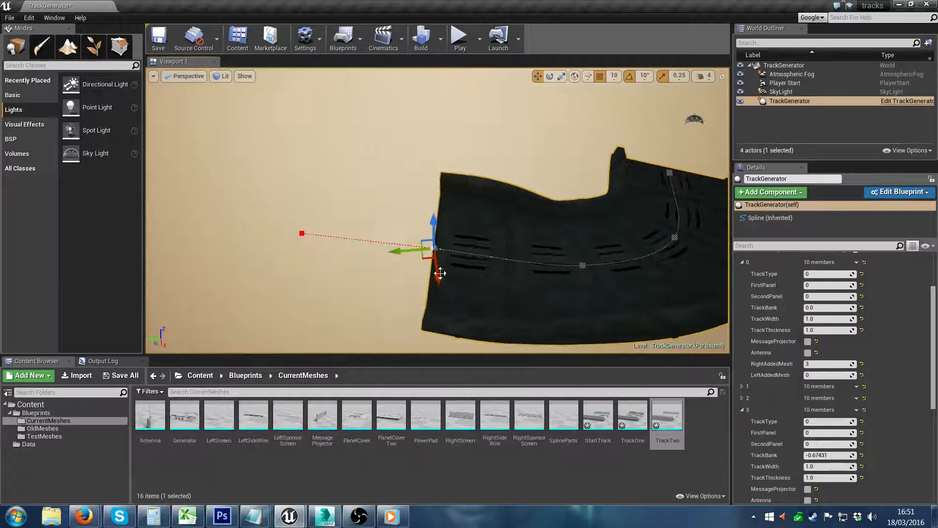
{"action": "left_click_drag", "start_coordinate": [398, 252], "coordinate": [200, 237], "text": "alt"}
{"action": "right_click_drag", "start_coordinate": [351, 284], "coordinate": [324, 281]}
{"action": "left_click_drag", "start_coordinate": [330, 280], "coordinate": [566, 122], "text": "alt"}
Step: Enable Looping Track for the generator and view the join between the track's ends from above
{"action": "scroll", "coordinate": [936, 367], "scroll_direction": "down", "scroll_amount": 2}
{"action": "scroll", "coordinate": [936, 367], "scroll_direction": "down", "scroll_amount": 1}
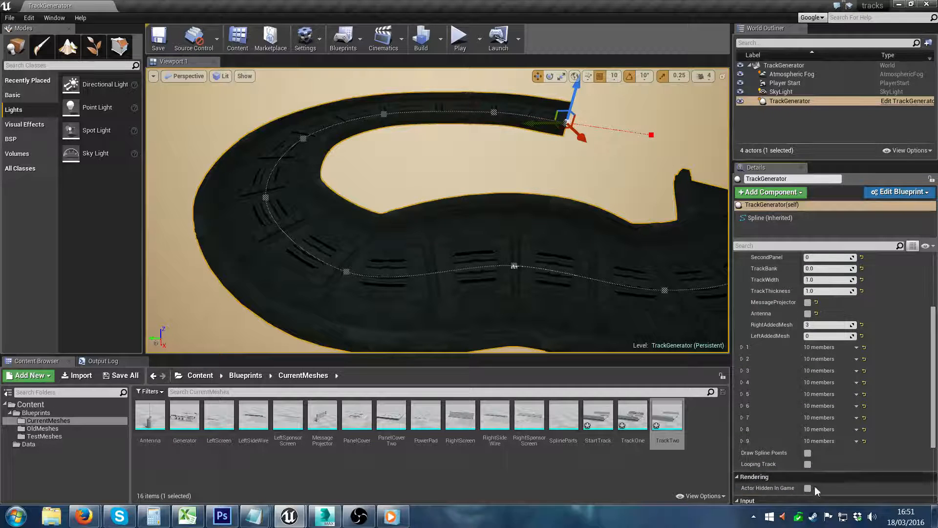
{"action": "left_click", "coordinate": [807, 463]}
{"action": "right_click_drag", "start_coordinate": [655, 262], "coordinate": [660, 293]}
{"action": "right_click_drag", "start_coordinate": [587, 199], "coordinate": [581, 219]}
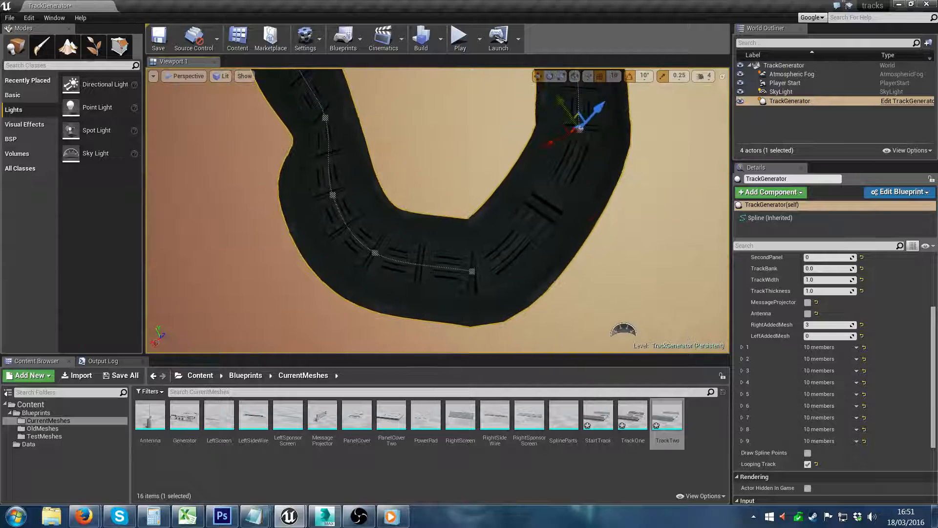
{"action": "mouse_move", "coordinate": [500, 250]}
{"action": "right_mouse_down"}
{"action": "mouse_move", "coordinate": [505, 220]}
{"action": "mouse_move", "coordinate": [500, 250]}
{"action": "right_mouse_up"}
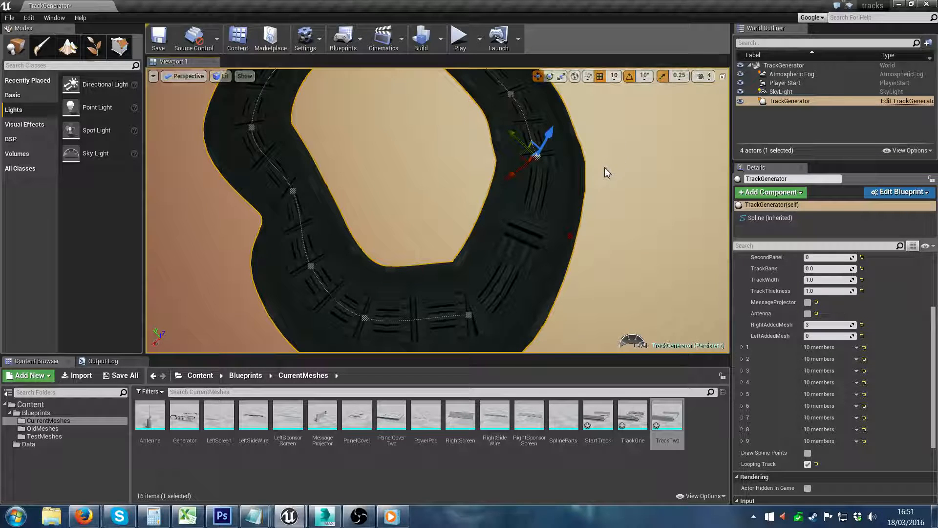
Step: Disable Looping Track and bring the open start of the track into close view
{"action": "left_click", "coordinate": [807, 464]}
{"action": "key", "text": "w"}
{"action": "right_click_drag", "start_coordinate": [437, 210], "coordinate": [388, 231]}
{"action": "right_click_drag", "start_coordinate": [621, 239], "coordinate": [599, 237]}
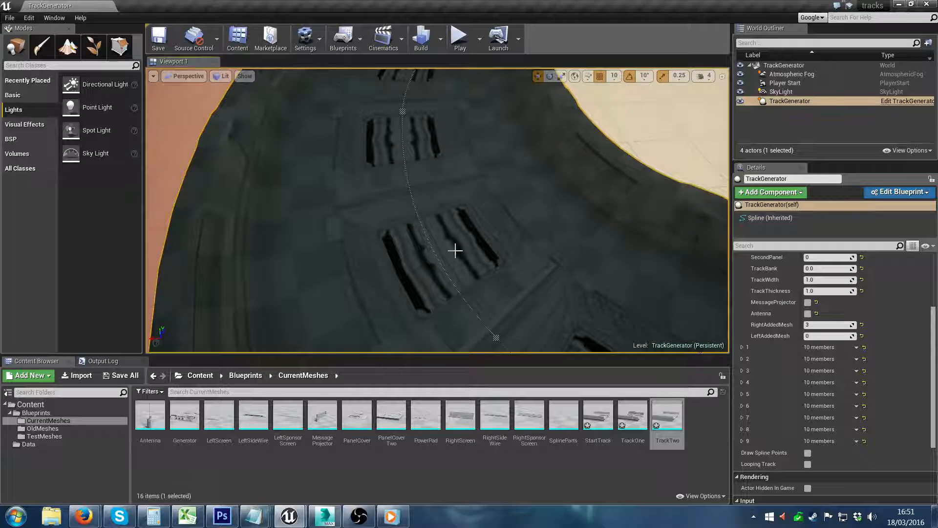
{"action": "key", "text": "s"}
{"action": "mouse_move", "coordinate": [548, 269]}
{"action": "right_mouse_down"}
{"action": "mouse_move", "coordinate": [772, 264]}
{"action": "mouse_move", "coordinate": [549, 268]}
{"action": "right_mouse_up"}
{"action": "key", "text": "w"}
{"action": "key", "text": "s"}
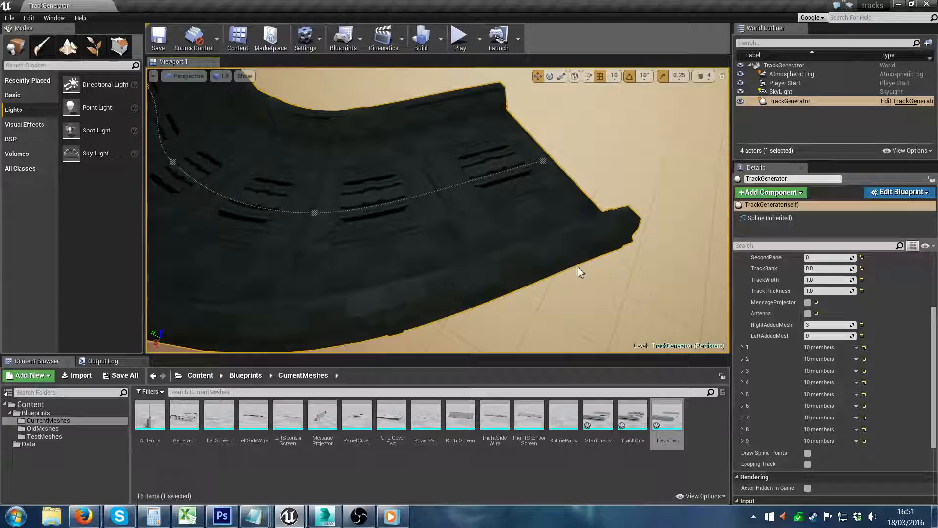
Step: Set FirstPanel of Road Data Array element 0 to 1 and inspect the panel on the track surface
{"action": "left_click_drag", "start_coordinate": [934, 323], "coordinate": [936, 282]}
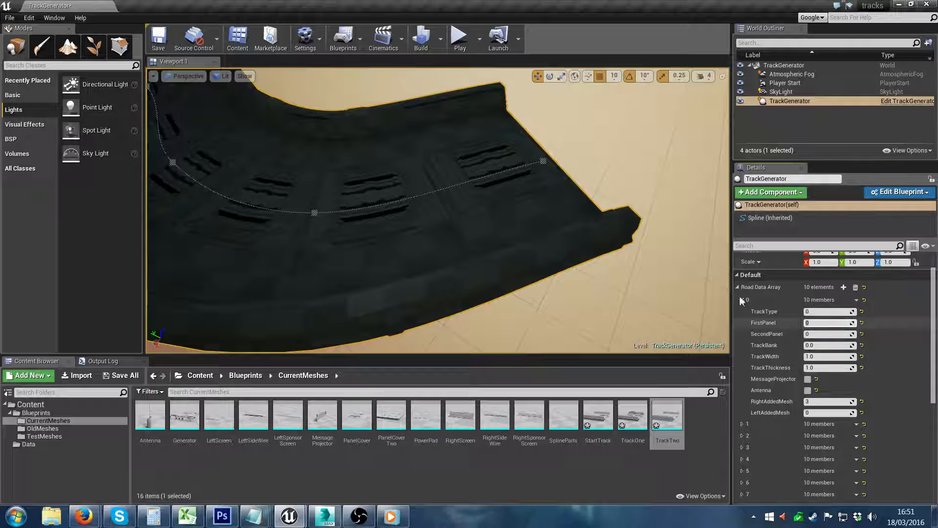
{"action": "right_click_drag", "start_coordinate": [585, 201], "coordinate": [552, 198]}
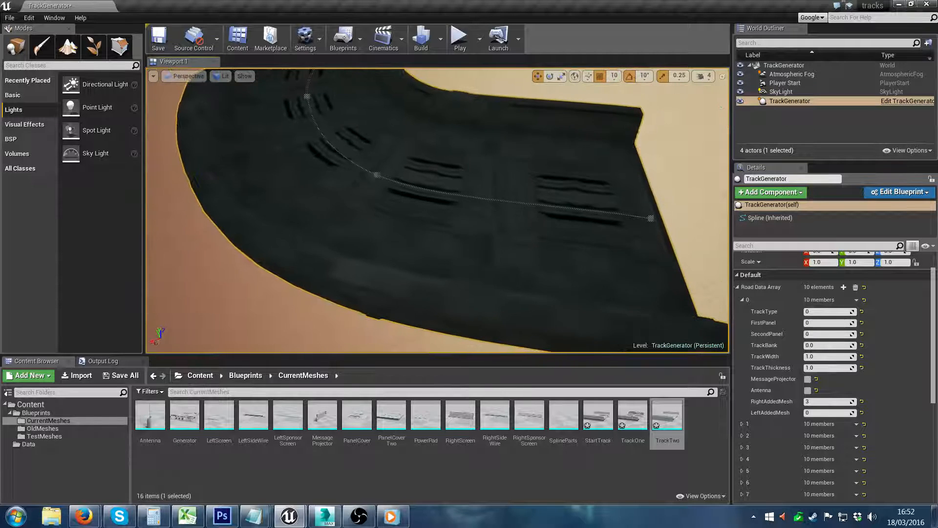
{"action": "right_click_drag", "start_coordinate": [351, 204], "coordinate": [388, 208]}
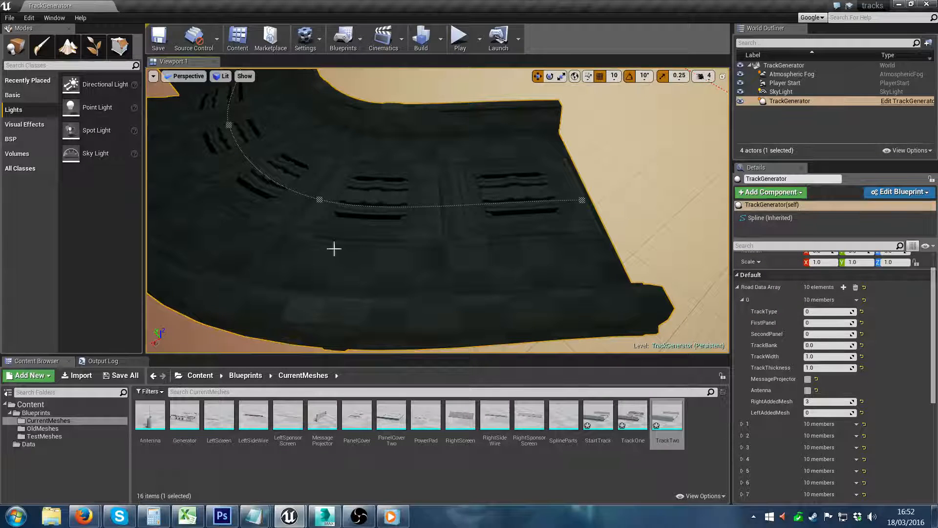
{"action": "left_click", "coordinate": [819, 322]}
{"action": "type", "text": "1"}
{"action": "key", "text": "Return"}
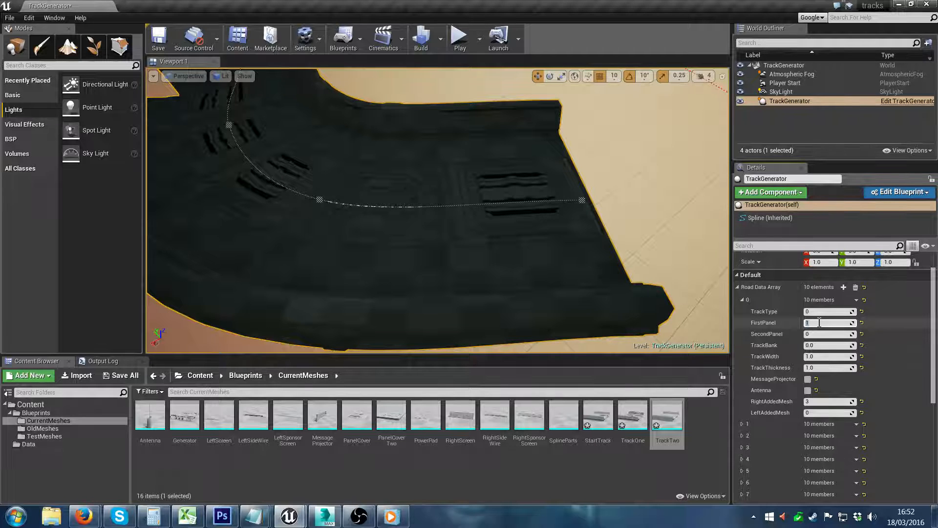
{"action": "key", "text": "w"}
{"action": "right_click_drag", "start_coordinate": [484, 174], "coordinate": [540, 192]}
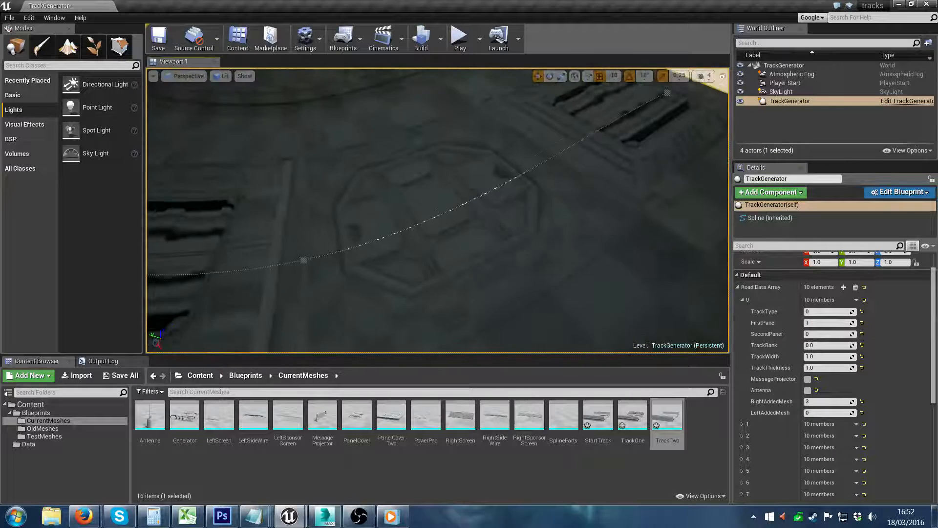
Step: Set element 0's FirstPanel to 2 and inspect that track section from several angles
{"action": "left_click", "coordinate": [825, 323]}
{"action": "type", "text": "2"}
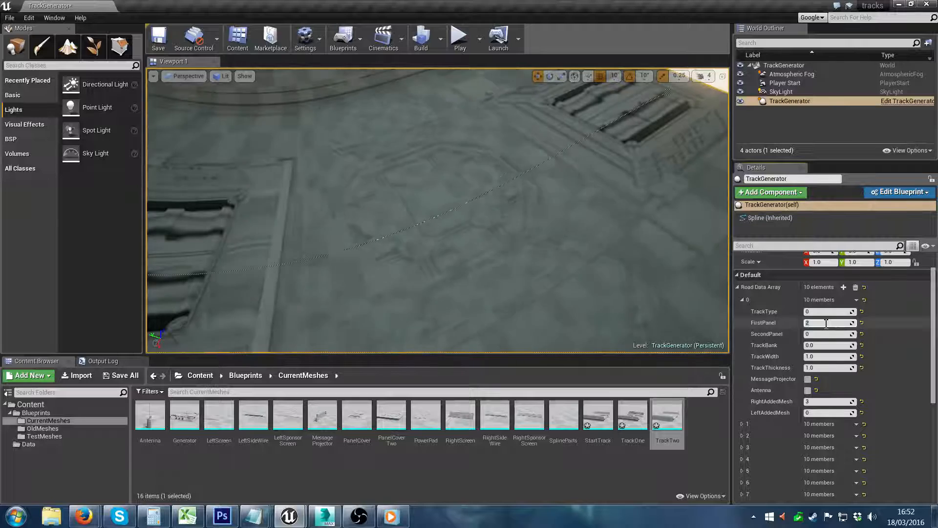
{"action": "right_click_drag", "start_coordinate": [313, 215], "coordinate": [235, 237]}
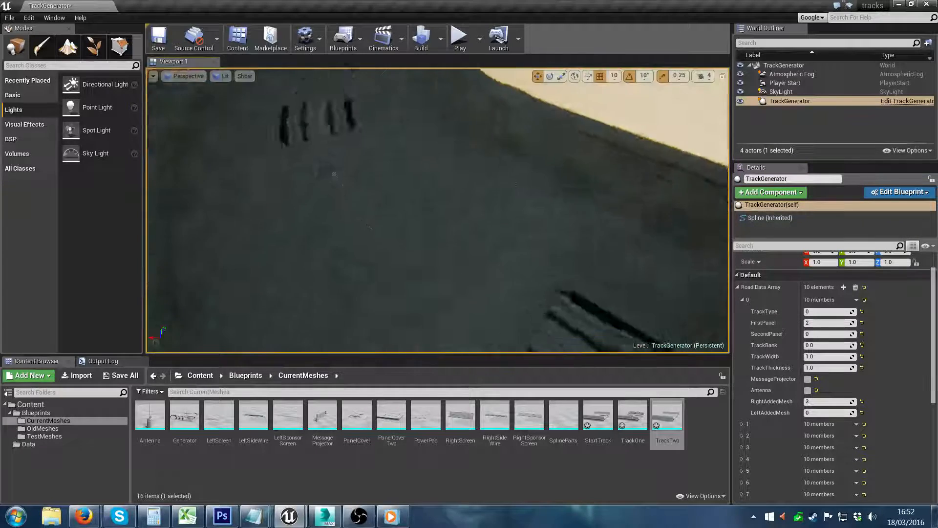
{"action": "mouse_move", "coordinate": [403, 247]}
{"action": "right_mouse_down"}
{"action": "mouse_move", "coordinate": [342, 245]}
{"action": "mouse_move", "coordinate": [403, 247]}
{"action": "right_mouse_up"}
{"action": "right_click_drag", "start_coordinate": [272, 150], "coordinate": [294, 196]}
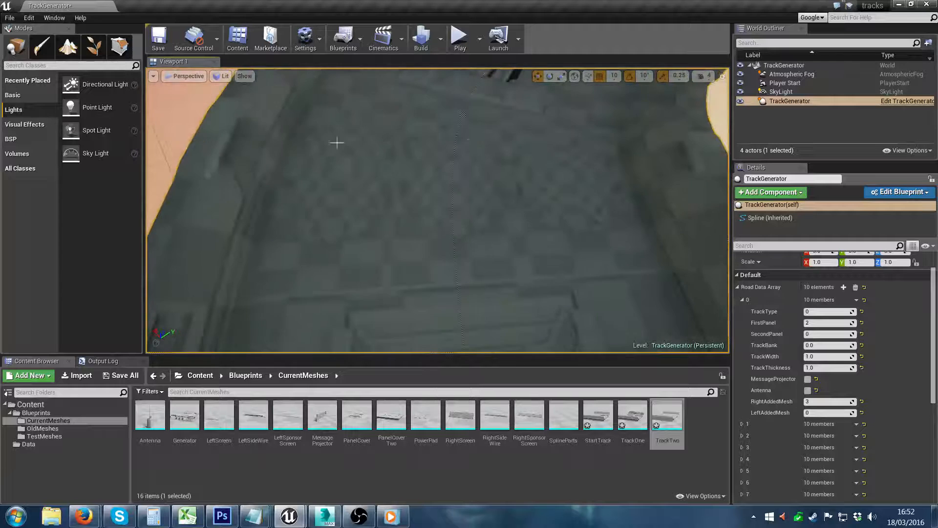
{"action": "right_click_drag", "start_coordinate": [606, 273], "coordinate": [593, 178]}
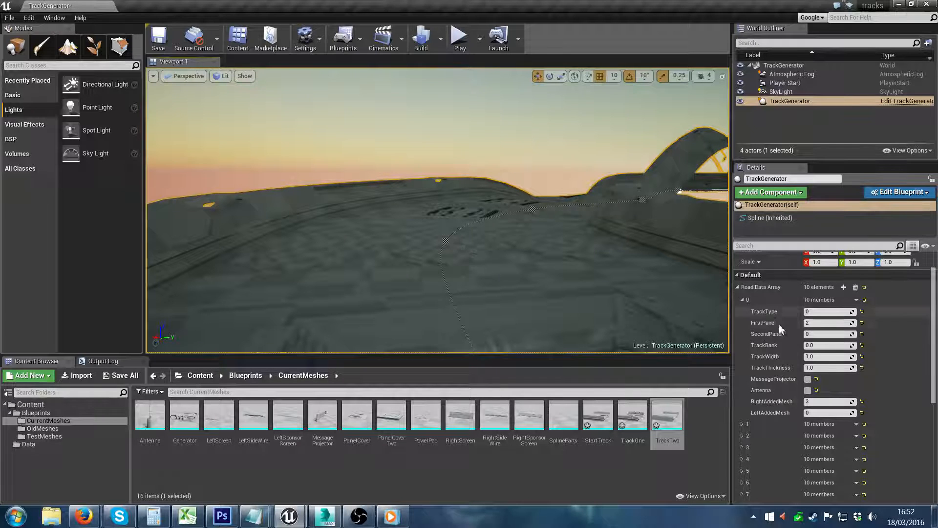
{"action": "right_click_drag", "start_coordinate": [610, 274], "coordinate": [577, 332]}
{"action": "right_click_drag", "start_coordinate": [489, 203], "coordinate": [545, 244]}
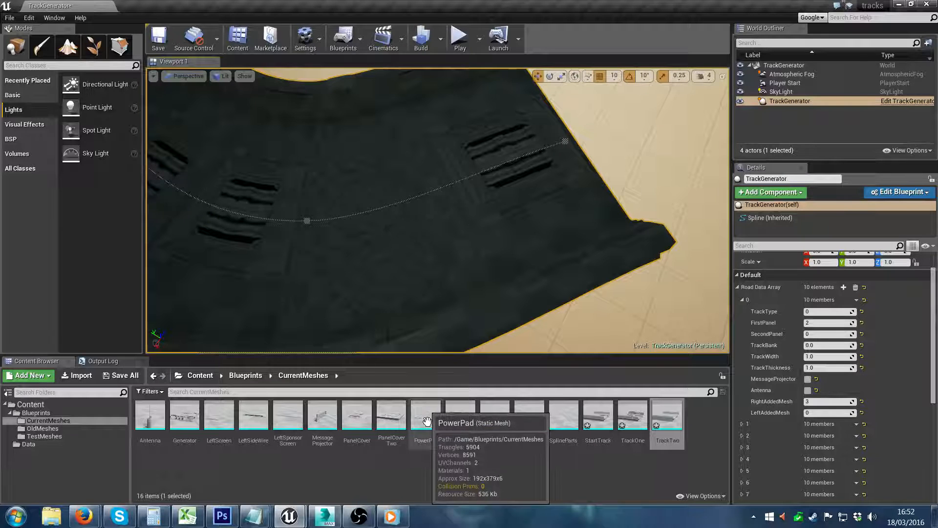
Step: Try FirstPanel values 3 and 4 on Road Data Array element 0
{"action": "right_click_drag", "start_coordinate": [423, 230], "coordinate": [293, 224]}
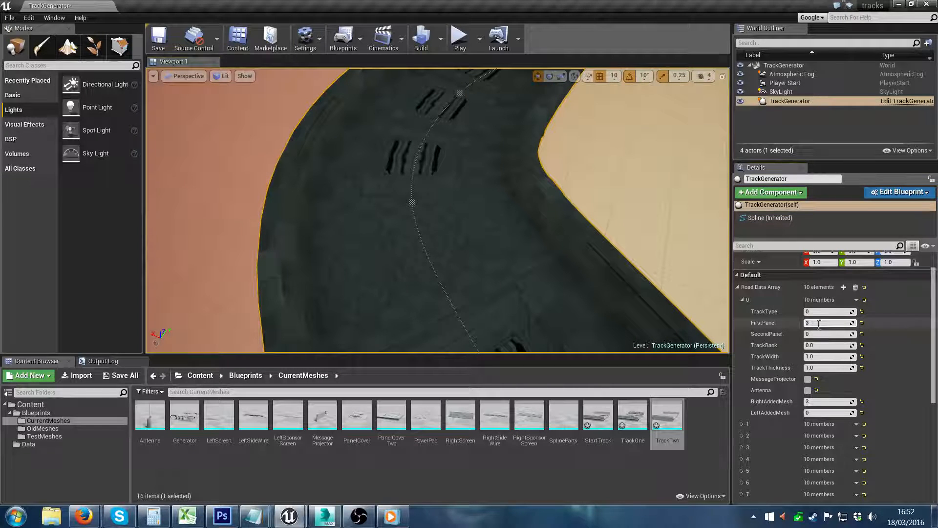
{"action": "key", "text": "Return"}
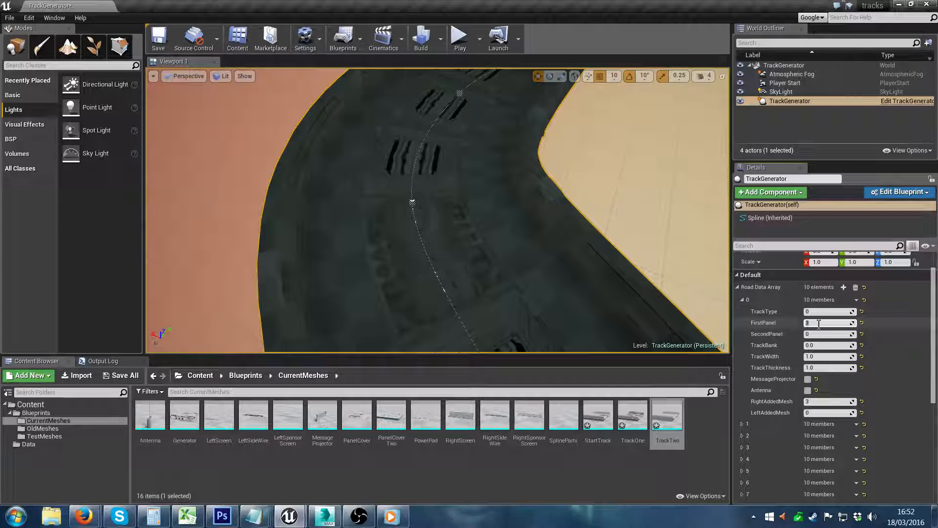
{"action": "key", "text": "Return"}
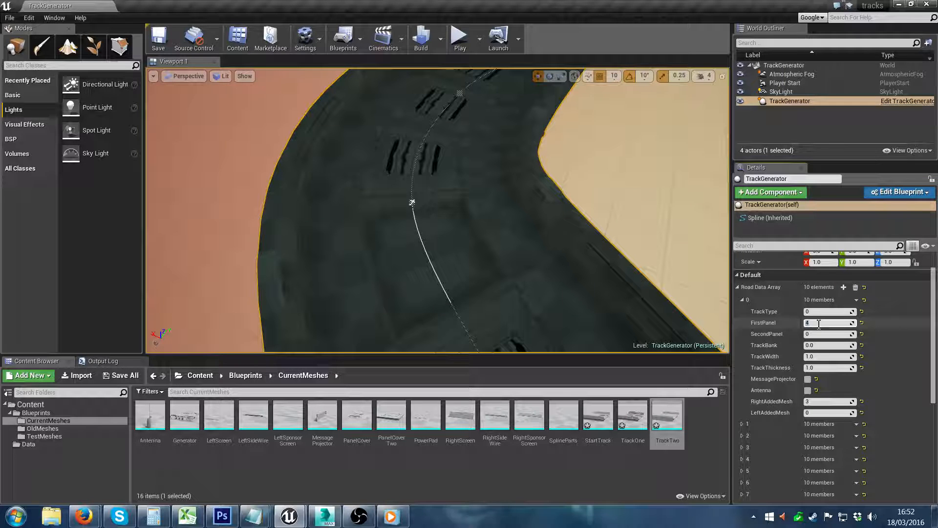
Step: Show the contents of the Blueprints folder and set element 0's FirstPanel to 0
{"action": "left_click", "coordinate": [37, 414]}
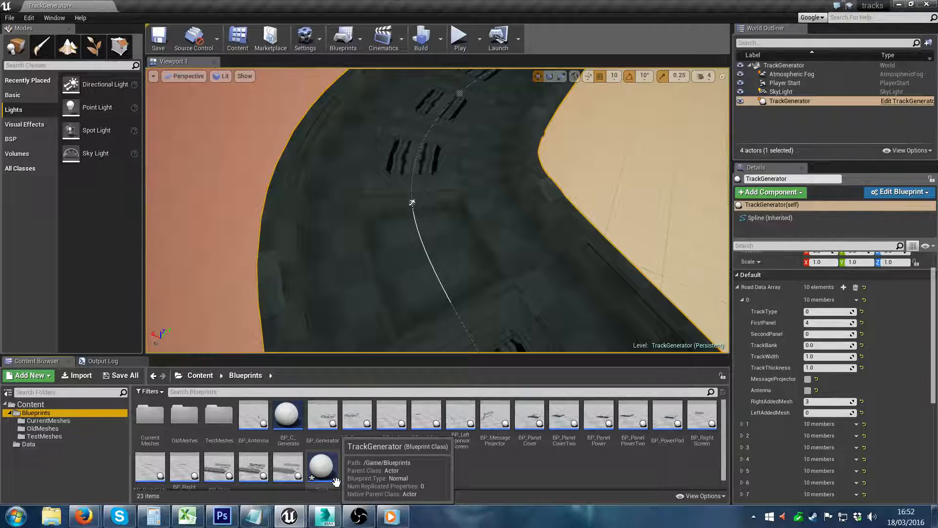
{"action": "left_click", "coordinate": [835, 323]}
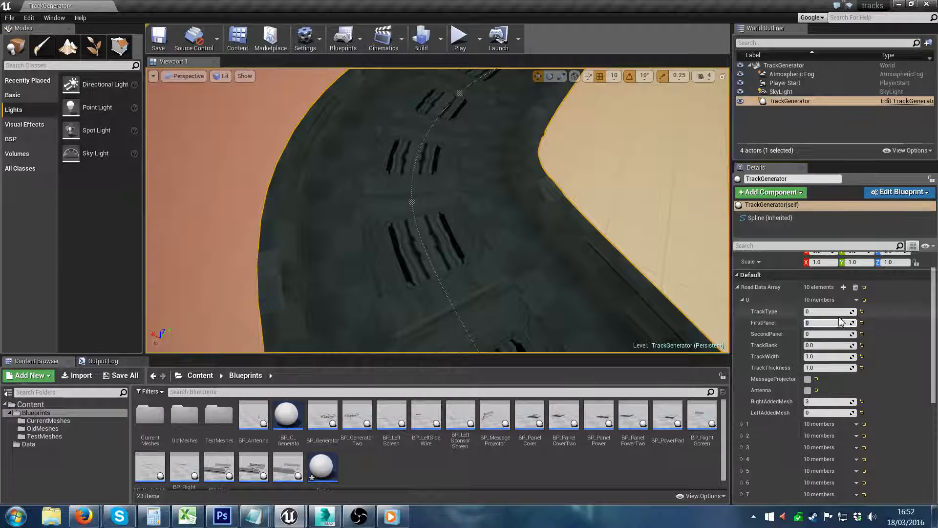
{"action": "right_click_drag", "start_coordinate": [654, 288], "coordinate": [691, 268]}
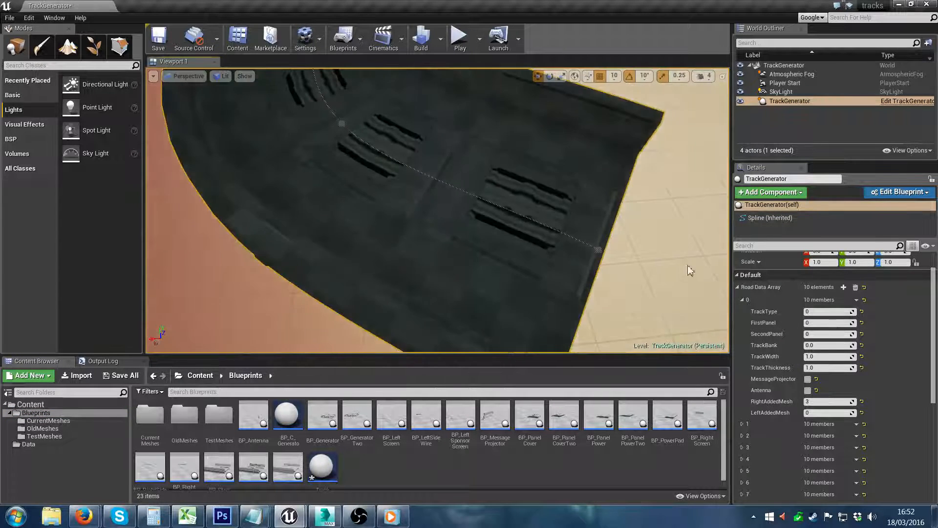
Step: Set element 0's FirstPanel to 1, try TrackType 1, and return TrackType to 0
{"action": "left_click_drag", "start_coordinate": [817, 322], "coordinate": [823, 311]}
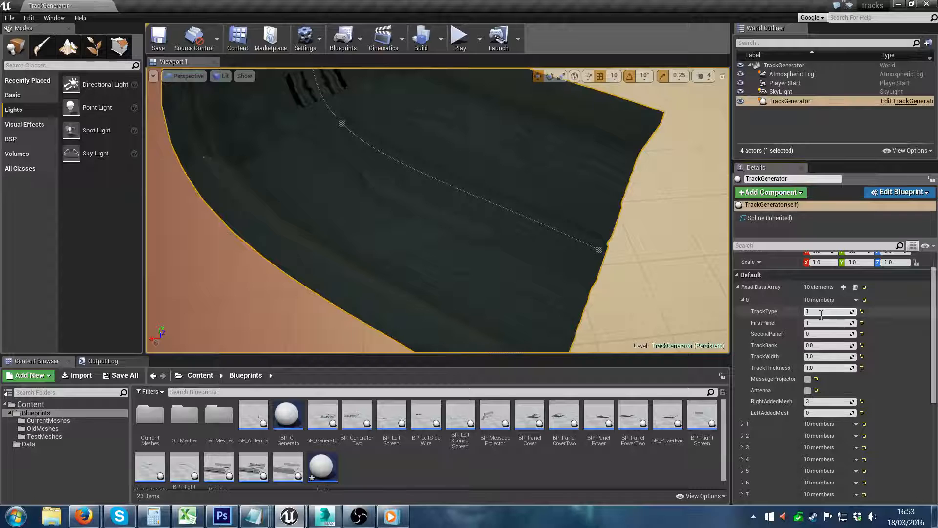
{"action": "left_click", "coordinate": [821, 312]}
{"action": "type", "text": "0"}
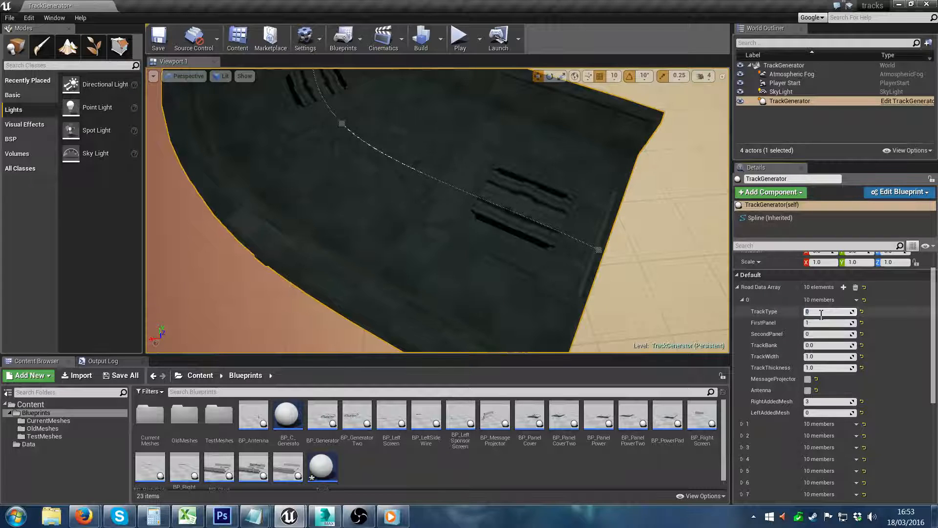
Step: Set SecondPanel of Road Data Array element 0 to 3
{"action": "left_click", "coordinate": [815, 335]}
{"action": "type", "text": "3"}
{"action": "key", "text": "Return"}
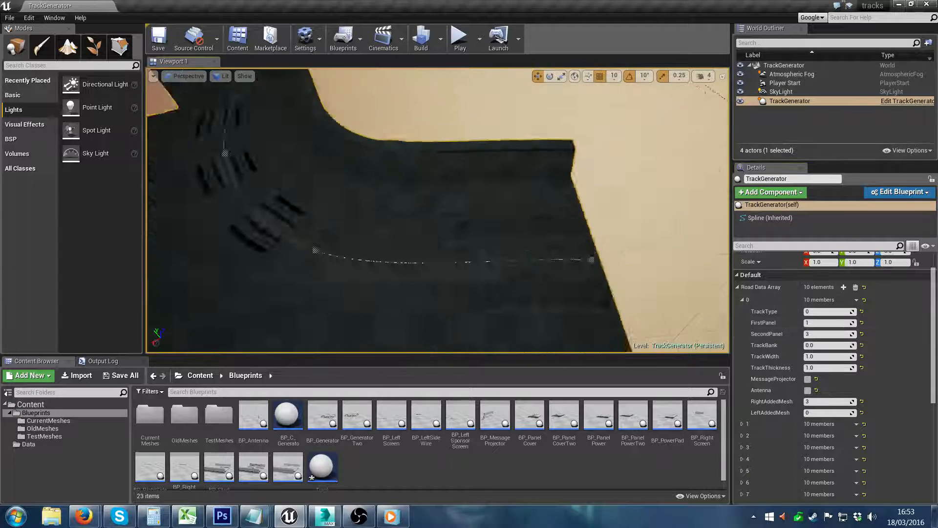
Step: Expand Road Data Array element 1 and set its FirstPanel to 2
{"action": "left_click", "coordinate": [742, 424]}
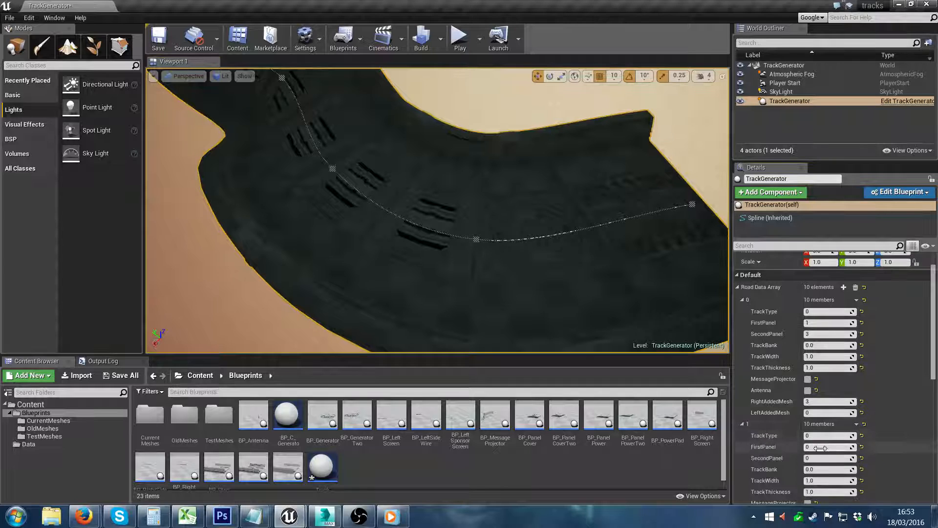
{"action": "type", "text": "2"}
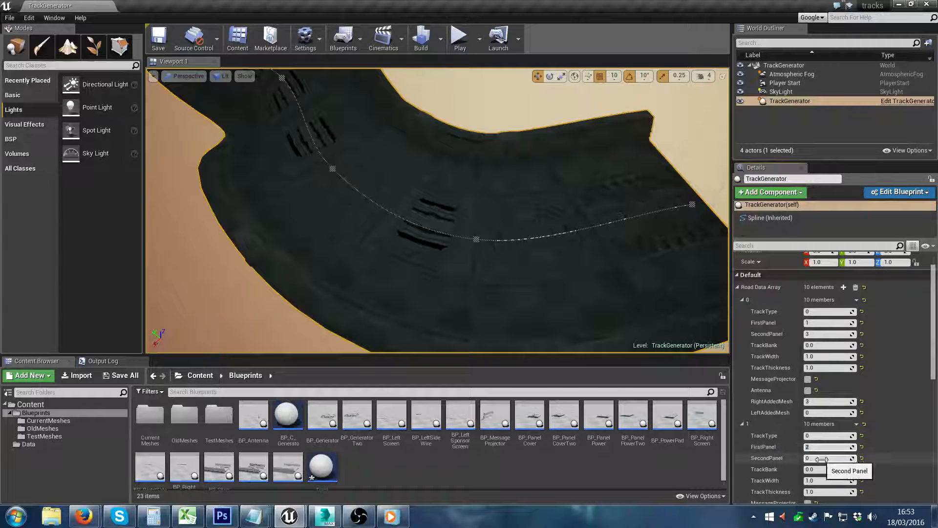
Step: Set SecondPanel of Road Data Array element 1 to 1
{"action": "left_click", "coordinate": [823, 457]}
{"action": "type", "text": "3"}
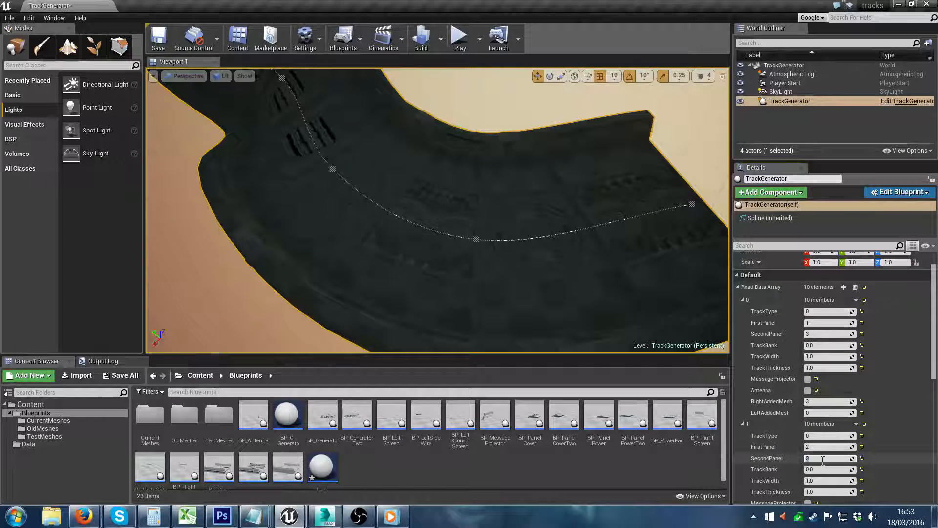
{"action": "right_click_drag", "start_coordinate": [430, 206], "coordinate": [429, 206]}
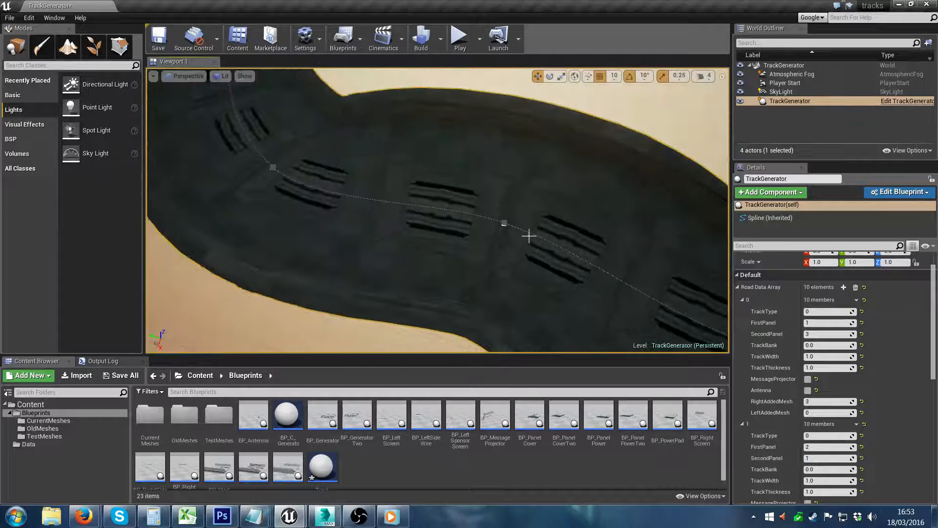
Step: Expand Road Data Array element 3 and set both its FirstPanel and SecondPanel to 3
{"action": "scroll", "coordinate": [742, 414], "scroll_direction": "down", "scroll_amount": 5}
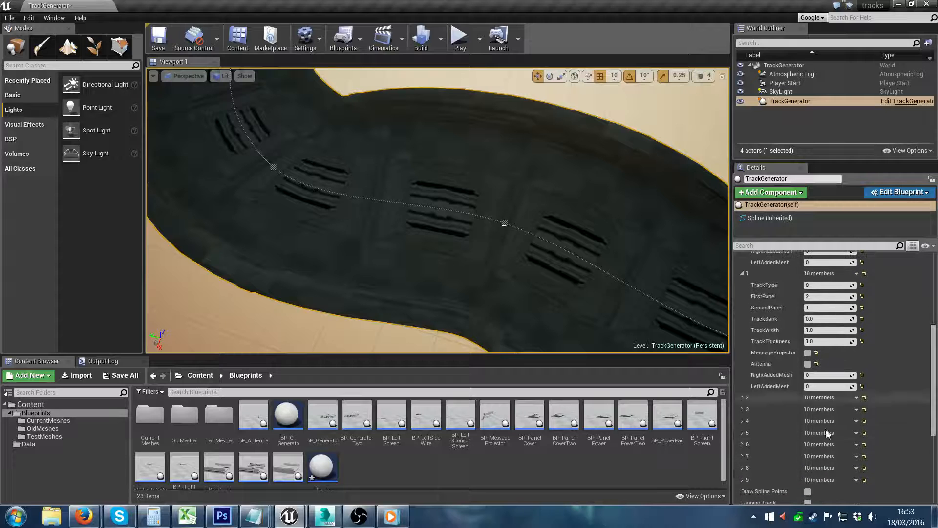
{"action": "left_click", "coordinate": [742, 409]}
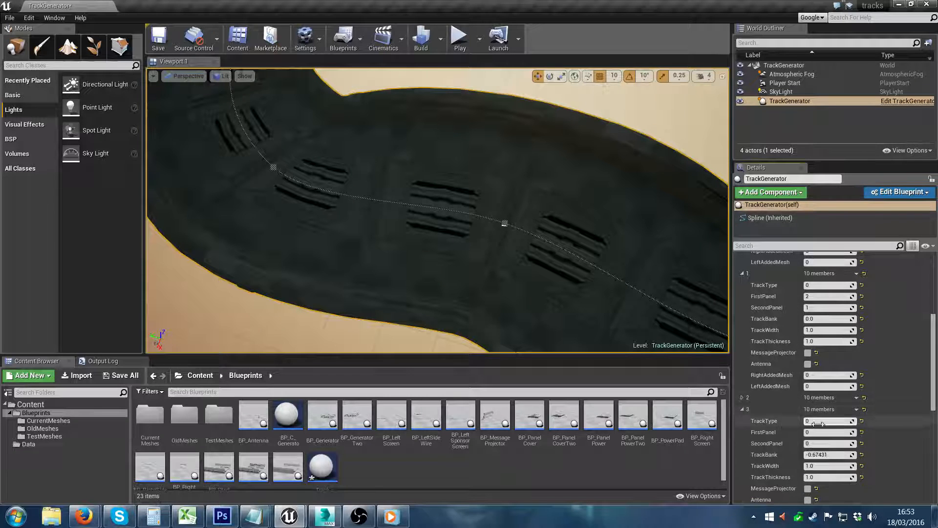
{"action": "key", "text": "Return"}
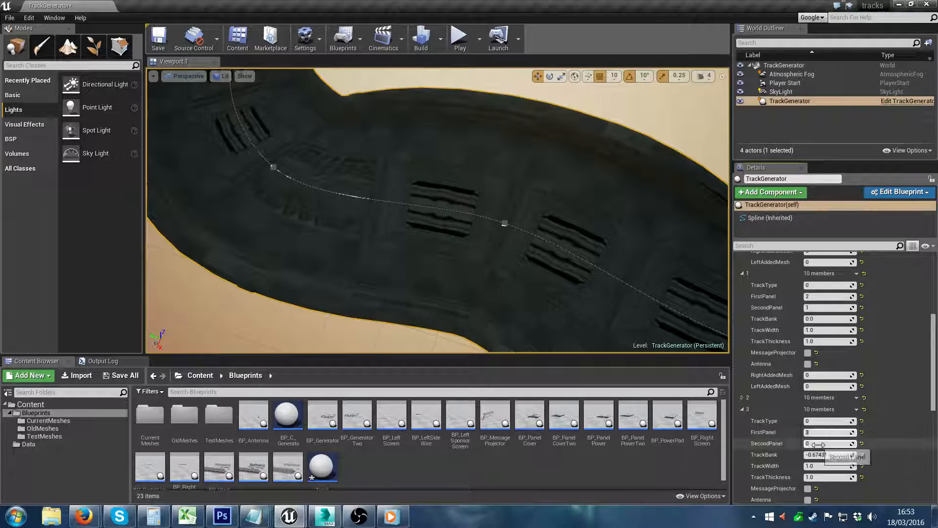
{"action": "left_click", "coordinate": [816, 444]}
{"action": "type", "text": "3"}
{"action": "key", "text": "Return"}
Step: Set RightAddedMesh of Road Data Array element 0 to 1 and view that mesh on the track's side wall
{"action": "right_click_drag", "start_coordinate": [608, 320], "coordinate": [601, 288]}
{"action": "right_click_drag", "start_coordinate": [536, 322], "coordinate": [508, 315]}
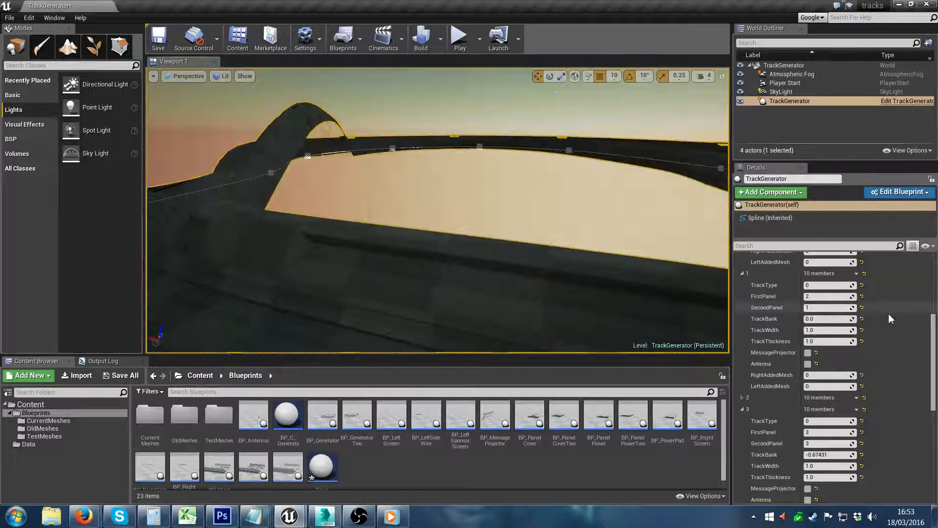
{"action": "left_click_drag", "start_coordinate": [933, 326], "coordinate": [933, 294]}
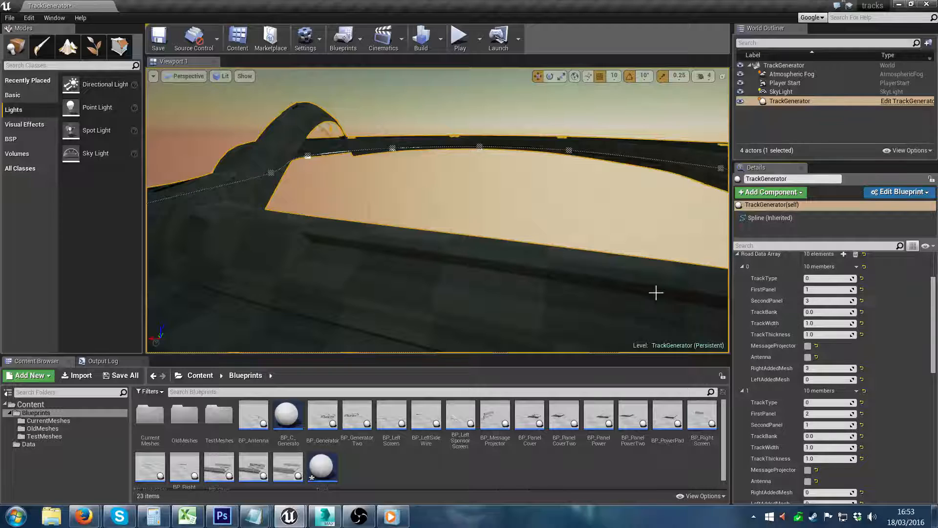
{"action": "right_click_drag", "start_coordinate": [656, 293], "coordinate": [605, 310]}
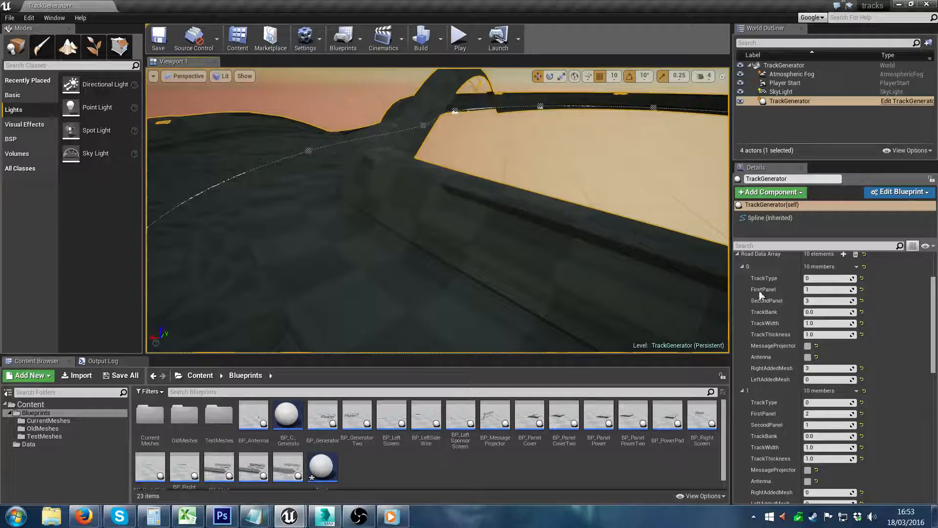
{"action": "left_click", "coordinate": [816, 368]}
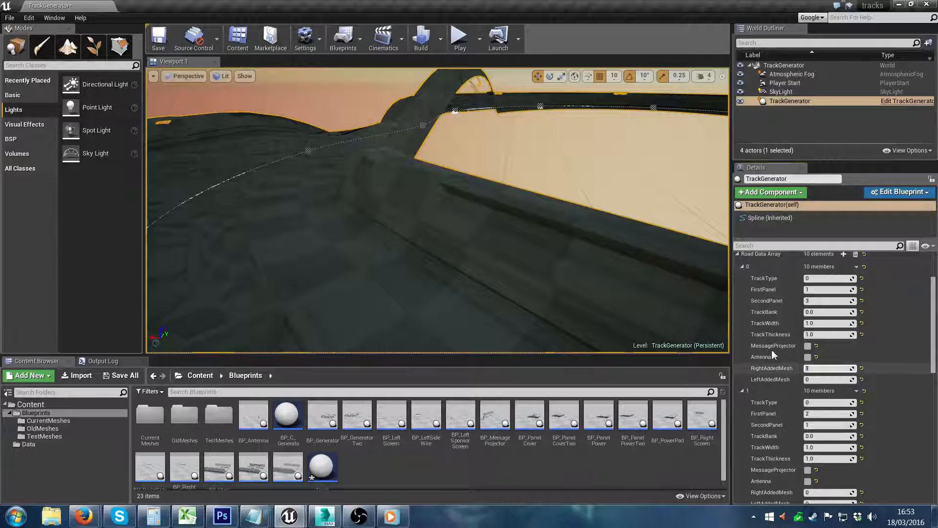
{"action": "right_click_drag", "start_coordinate": [649, 303], "coordinate": [420, 310]}
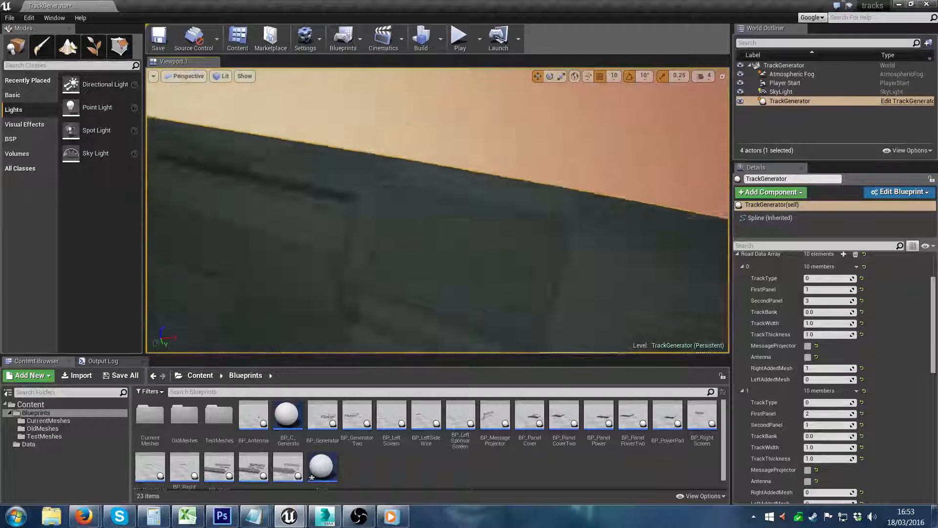
Step: Try RightAddedMesh 2 on Road Data Array element 0, view it on the side wall, and return the value to 3
{"action": "right_click_drag", "start_coordinate": [676, 214], "coordinate": [645, 181]}
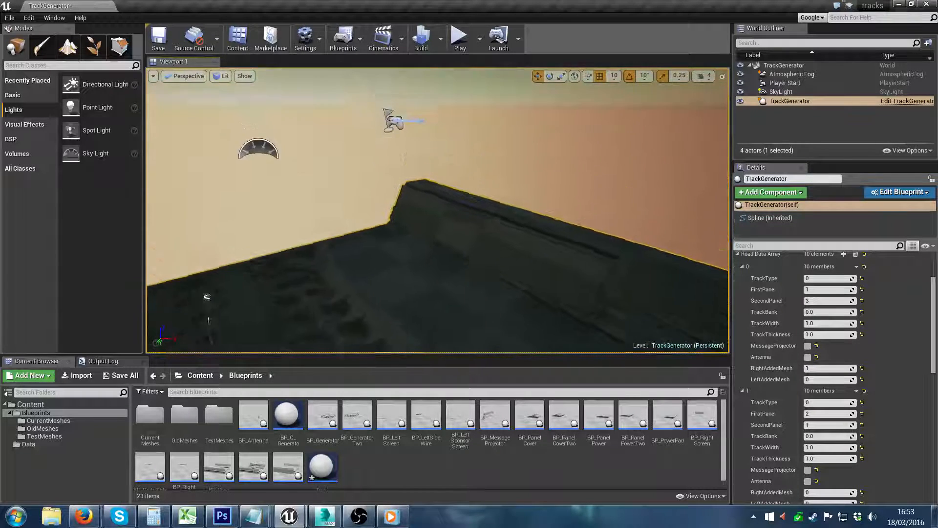
{"action": "right_click_drag", "start_coordinate": [637, 219], "coordinate": [620, 229]}
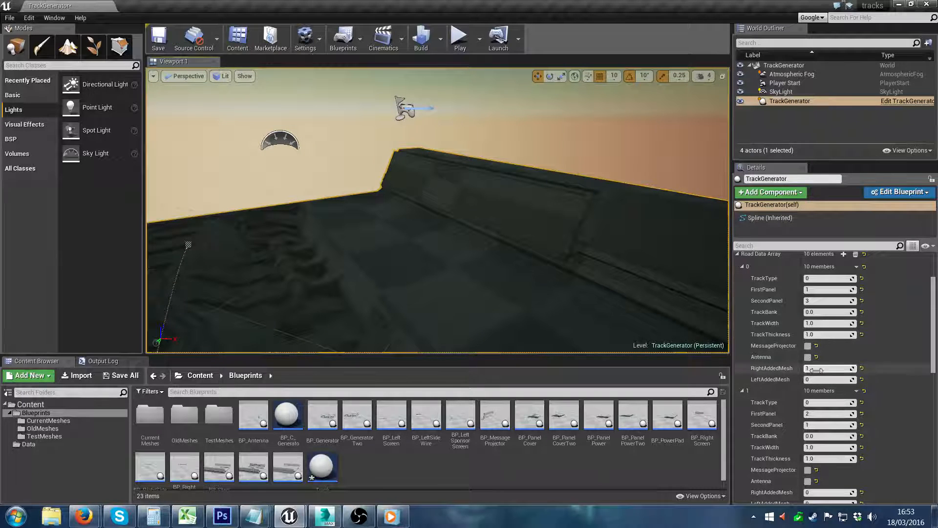
{"action": "mouse_move", "coordinate": [660, 244]}
{"action": "right_mouse_down"}
{"action": "mouse_move", "coordinate": [718, 249]}
{"action": "mouse_move", "coordinate": [669, 247]}
{"action": "right_mouse_up"}
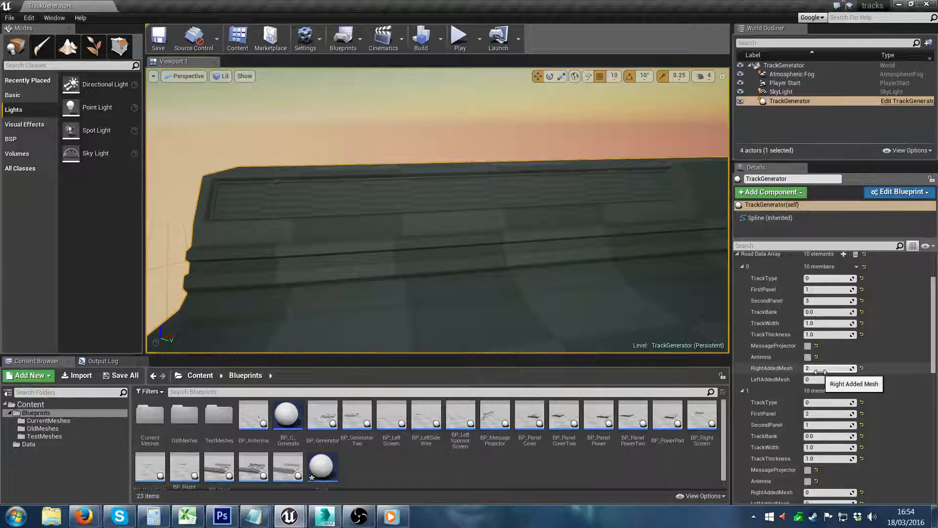
{"action": "right_click_drag", "start_coordinate": [486, 241], "coordinate": [655, 204]}
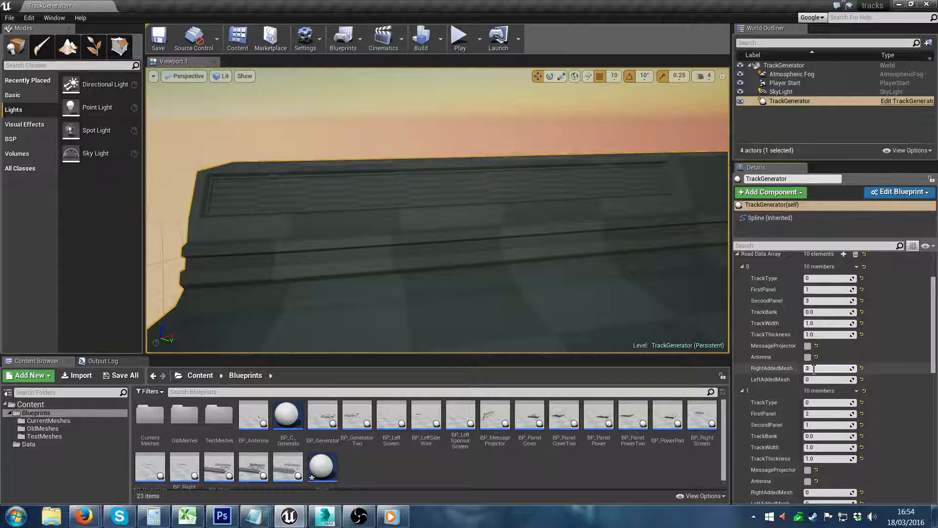
{"action": "key", "text": "Return"}
Step: Set LeftAddedMesh of Road Data Array element 0 to 3
{"action": "right_click_drag", "start_coordinate": [672, 321], "coordinate": [641, 316]}
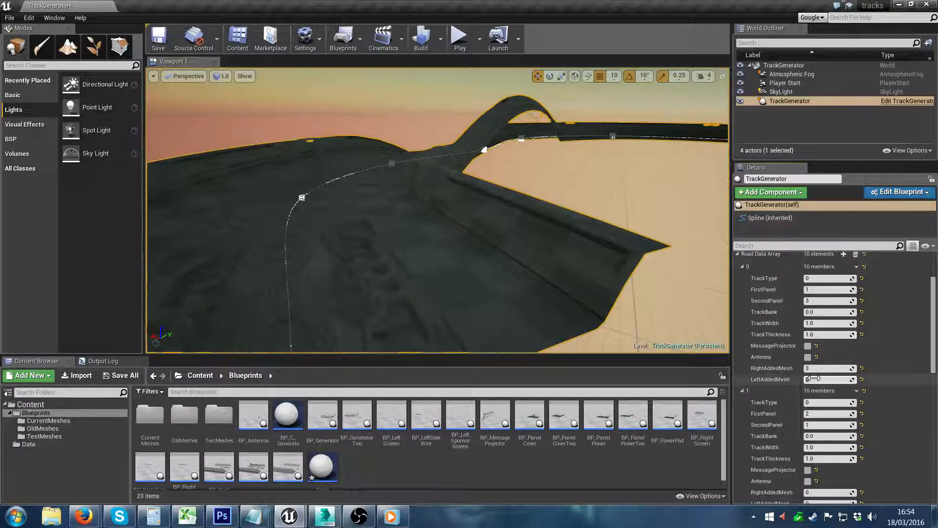
{"action": "key", "text": "Return"}
{"action": "right_click_drag", "start_coordinate": [613, 281], "coordinate": [630, 312]}
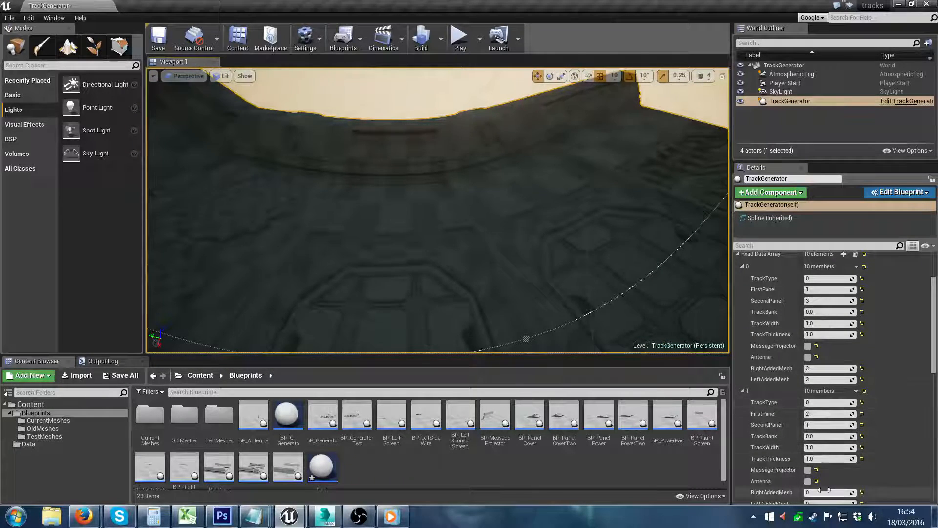
Step: Set RightAddedMesh and LeftAddedMesh of Road Data Array element 1 to 2 and view the added mesh on the wall
{"action": "key", "text": "Return"}
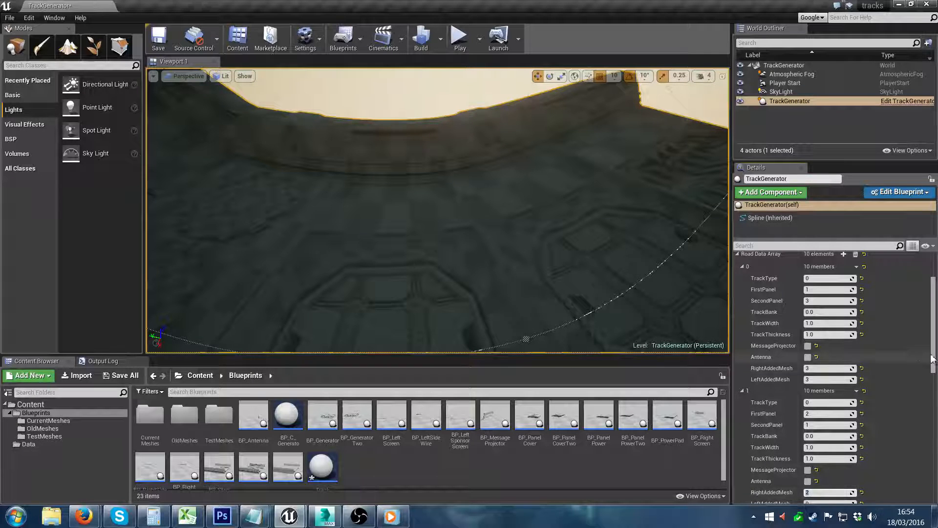
{"action": "scroll", "coordinate": [821, 464], "scroll_direction": "down", "scroll_amount": 3}
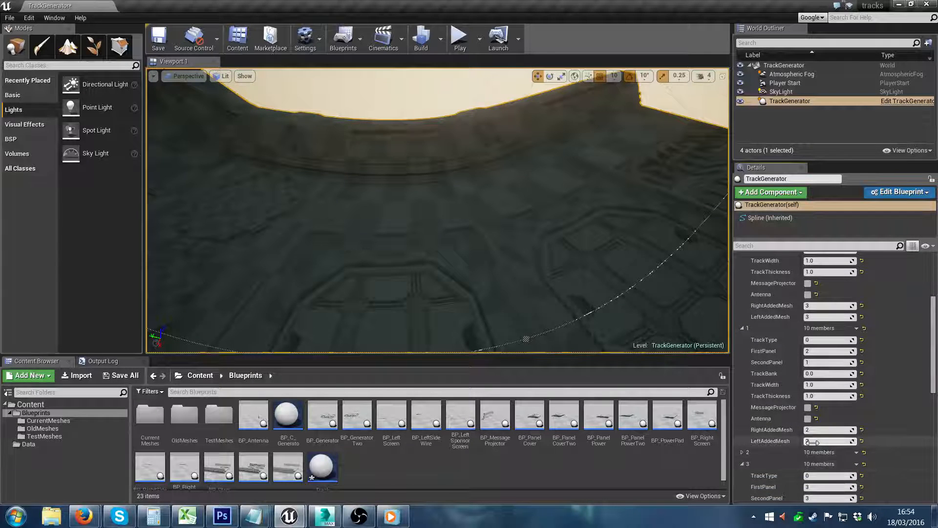
{"action": "right_click_drag", "start_coordinate": [565, 247], "coordinate": [565, 247]}
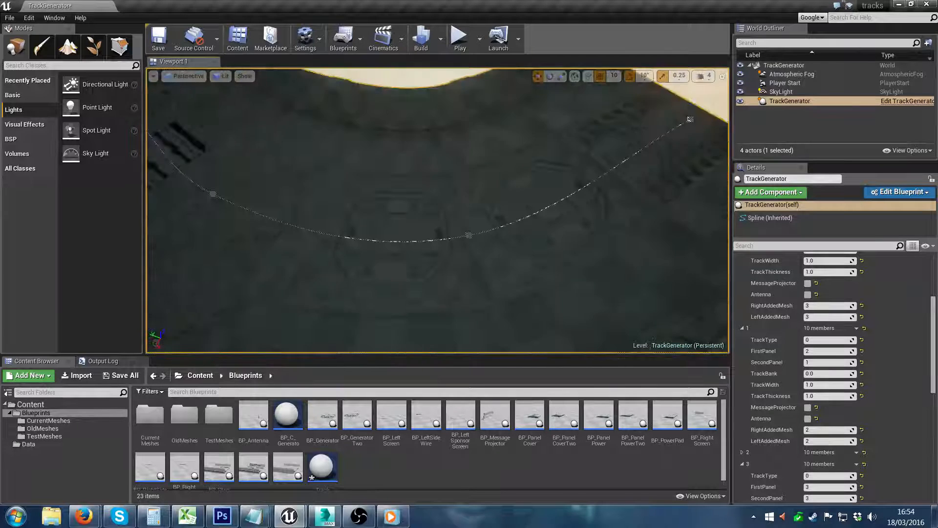
{"action": "right_click_drag", "start_coordinate": [460, 237], "coordinate": [460, 237]}
{"action": "right_click_drag", "start_coordinate": [387, 243], "coordinate": [397, 248]}
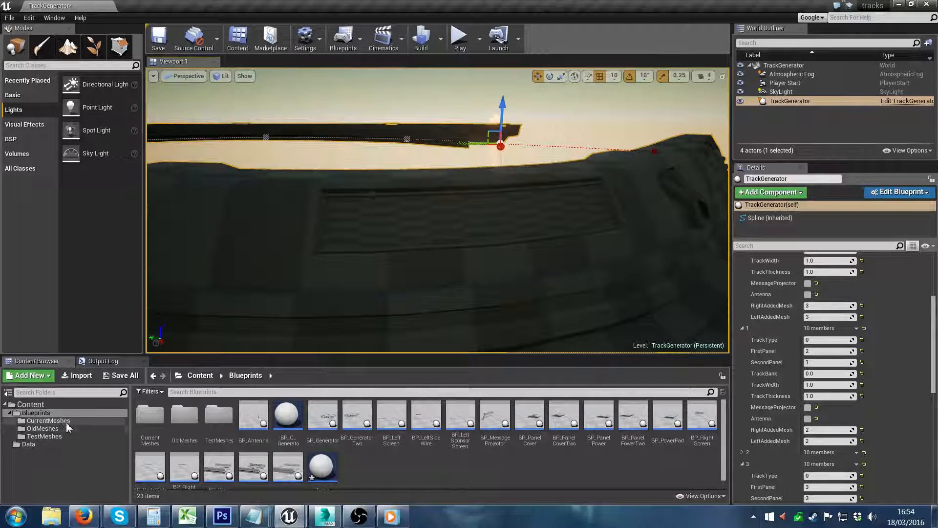
Step: Open the RightScreenWSP mesh from the TestMeshes folder, examine it in wireframe, and close its editor
{"action": "left_click", "coordinate": [57, 437]}
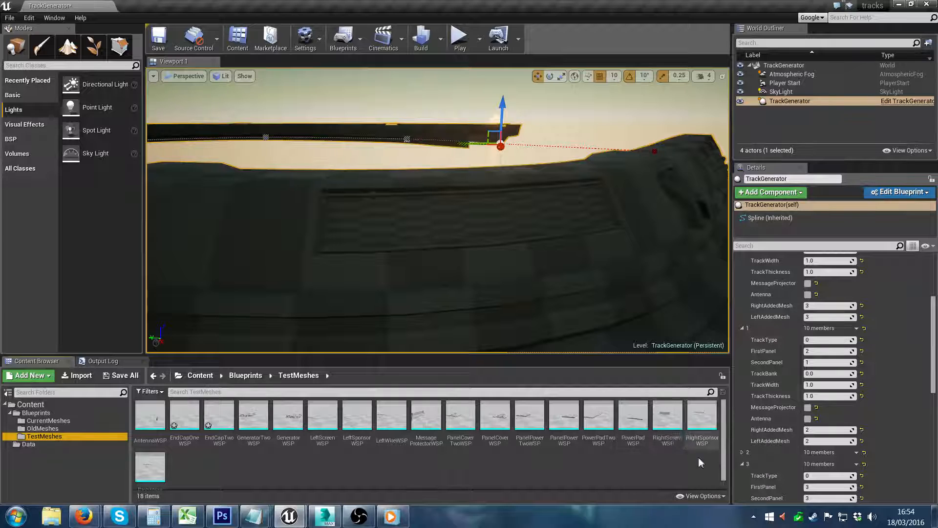
{"action": "left_click", "coordinate": [678, 436]}
{"action": "double_click", "coordinate": [678, 435]}
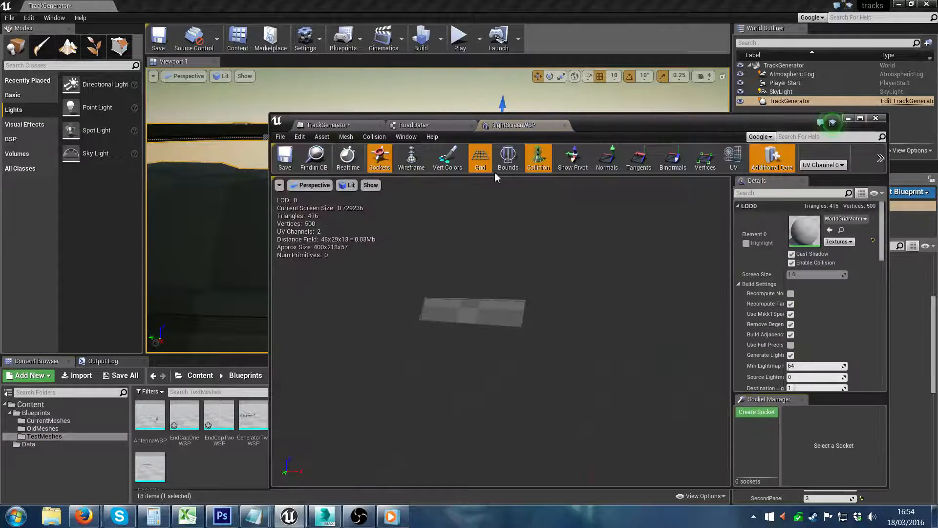
{"action": "left_click", "coordinate": [411, 157]}
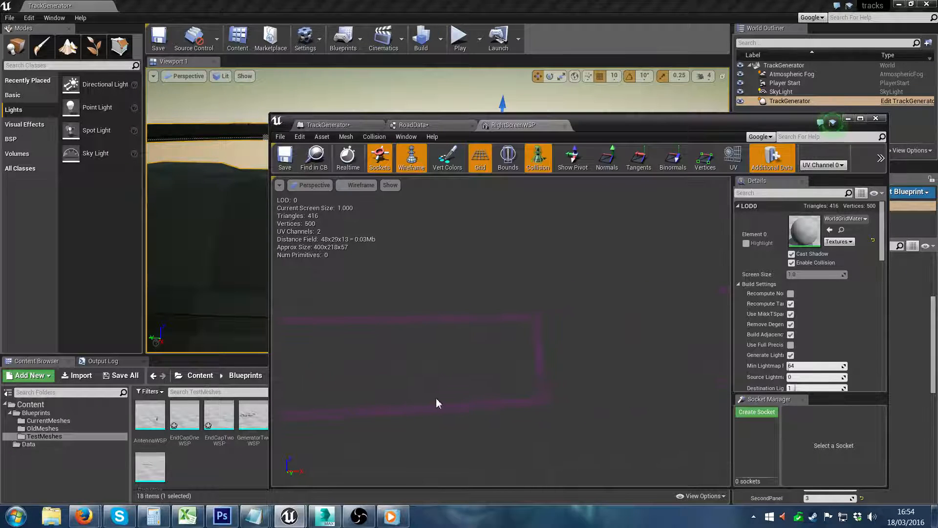
{"action": "right_click_drag", "start_coordinate": [487, 369], "coordinate": [459, 375]}
{"action": "left_click", "coordinate": [876, 118]}
Step: Set TrackType to 1 for Road Data Array elements 0 and 1
{"action": "right_click_drag", "start_coordinate": [645, 200], "coordinate": [605, 196]}
{"action": "scroll", "coordinate": [935, 325], "scroll_direction": "up", "scroll_amount": 5}
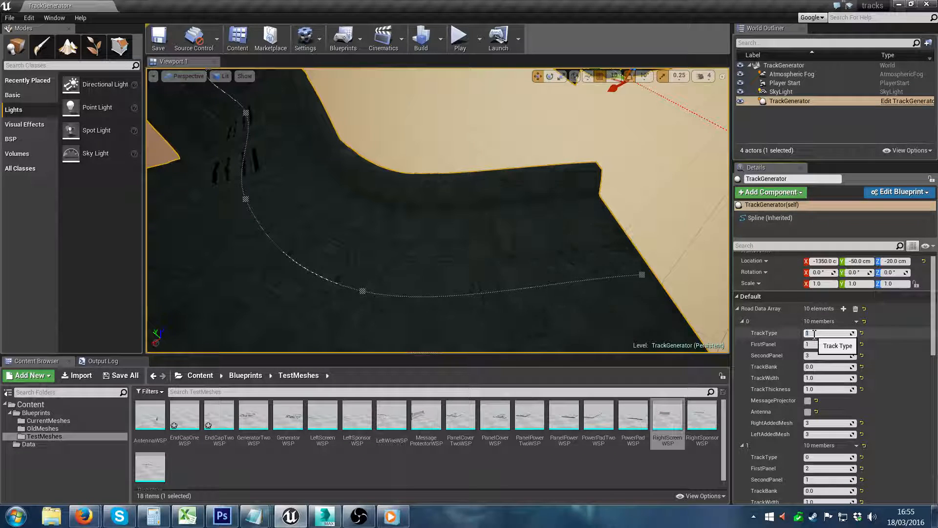
{"action": "right_click_drag", "start_coordinate": [515, 164], "coordinate": [551, 169]}
{"action": "left_click", "coordinate": [819, 457]}
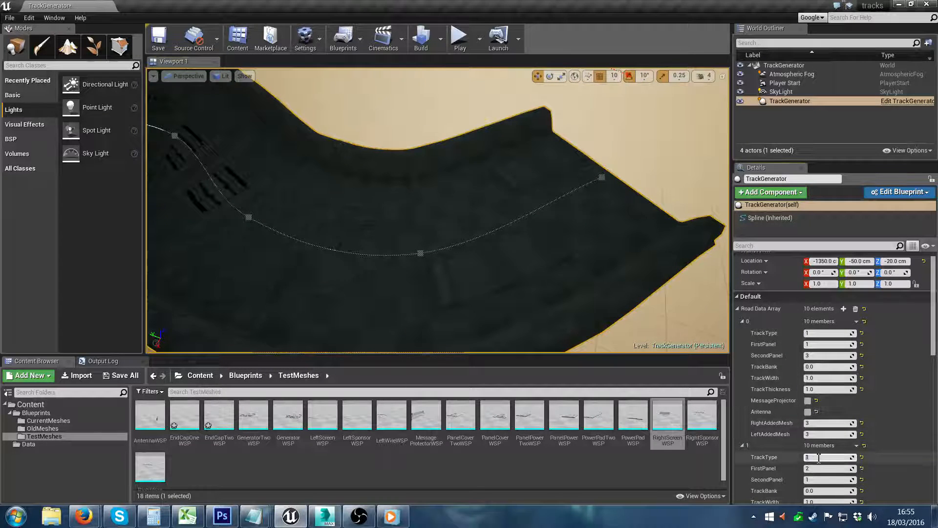
Step: Extend the track's end with two more spline points and set TrackType of Road Data Array element 11 to 2
{"action": "right_click_drag", "start_coordinate": [552, 235], "coordinate": [404, 205]}
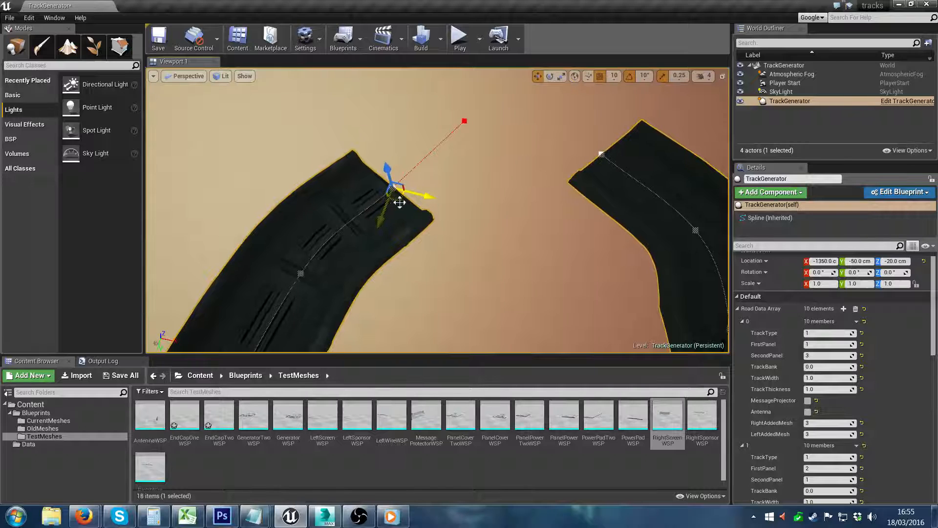
{"action": "left_click_drag", "start_coordinate": [399, 202], "coordinate": [535, 85], "text": "alt"}
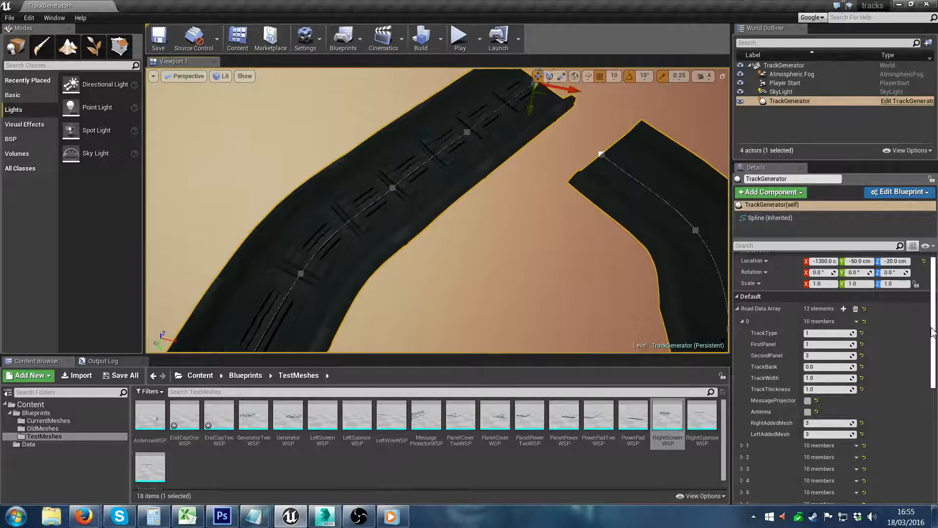
{"action": "scroll", "coordinate": [932, 331], "scroll_direction": "down", "scroll_amount": 8}
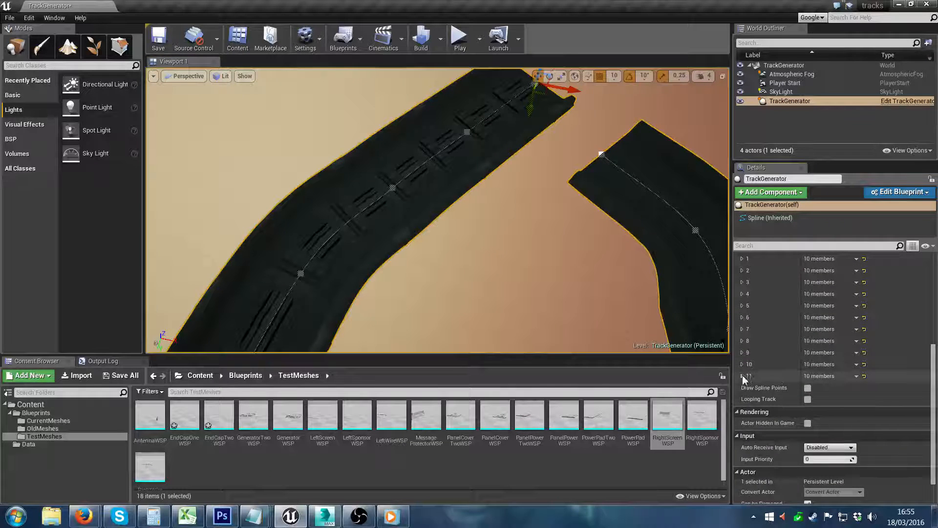
{"action": "left_click", "coordinate": [742, 376]}
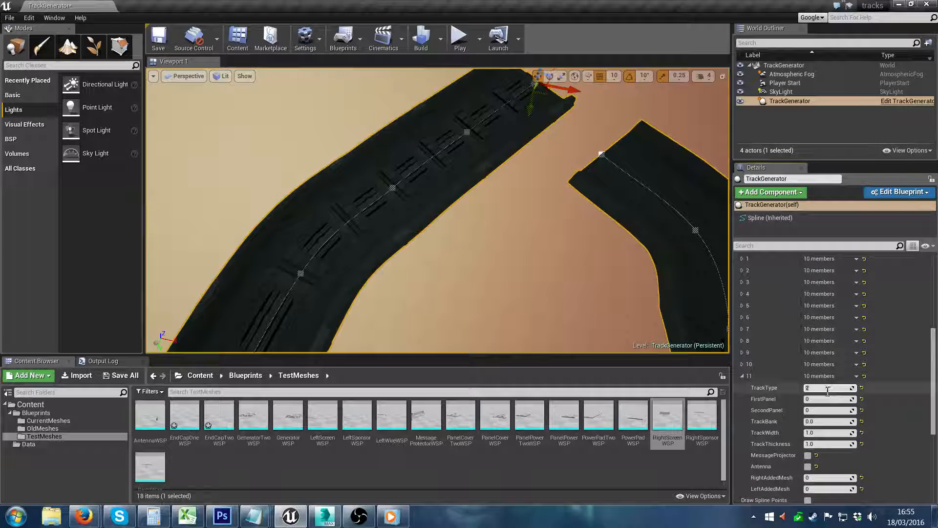
{"action": "right_click_drag", "start_coordinate": [680, 313], "coordinate": [667, 260]}
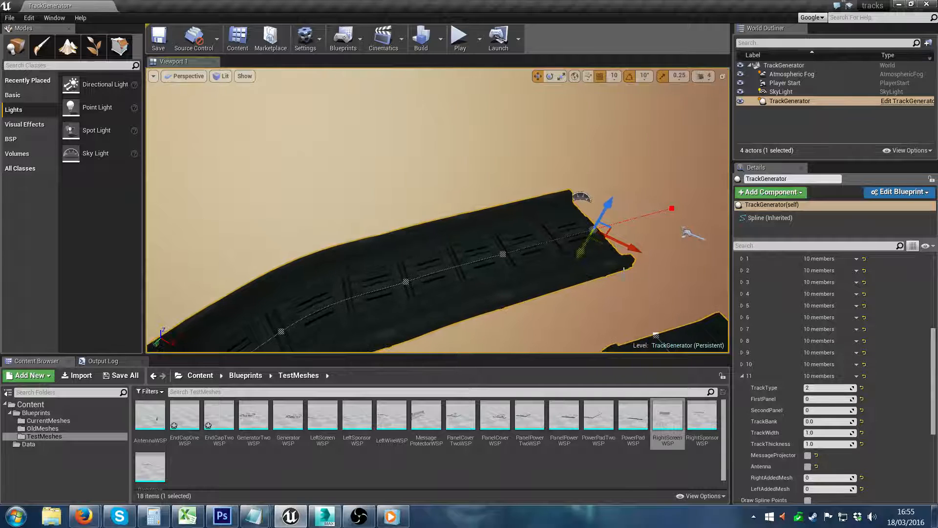
{"action": "left_click_drag", "start_coordinate": [599, 242], "coordinate": [603, 242]}
Step: Set TrackType to 1 for Road Data Array elements 10, 9 and 8, and view the changed track surface
{"action": "left_click", "coordinate": [742, 364]}
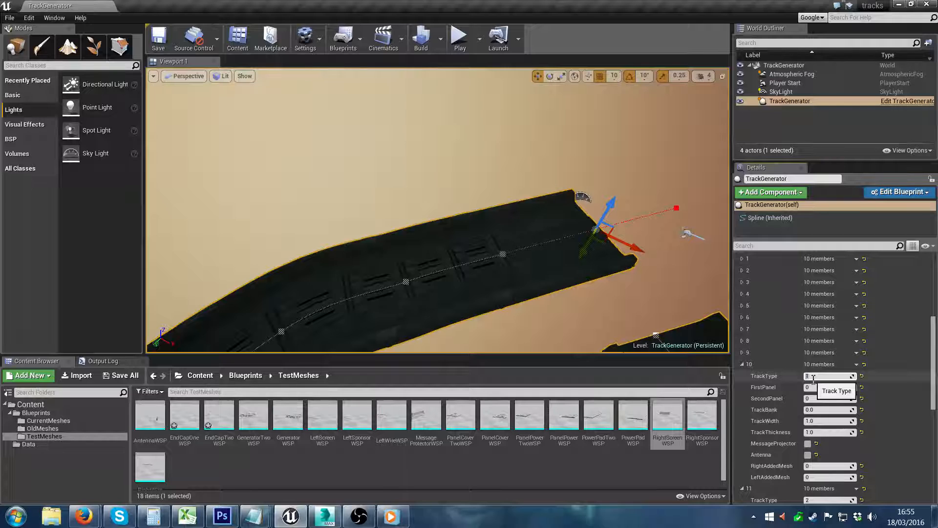
{"action": "left_click", "coordinate": [742, 352]}
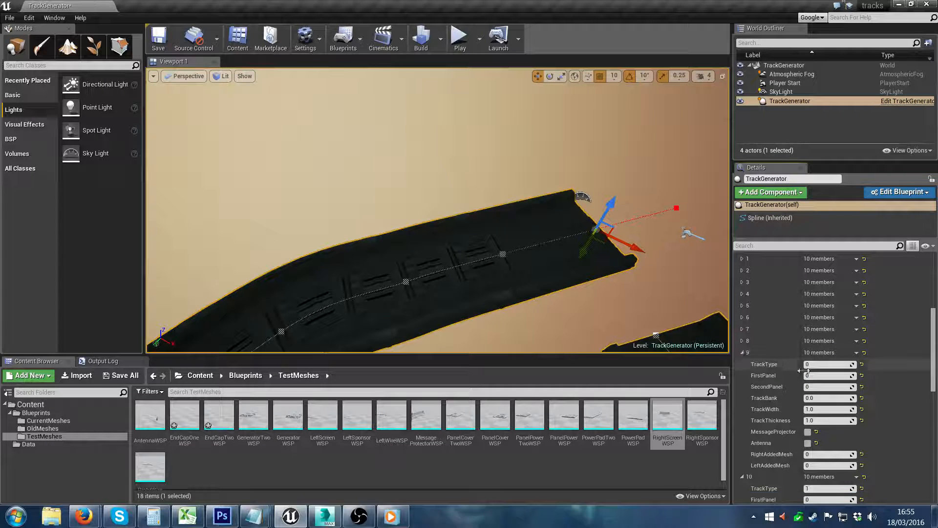
{"action": "left_click", "coordinate": [819, 367]}
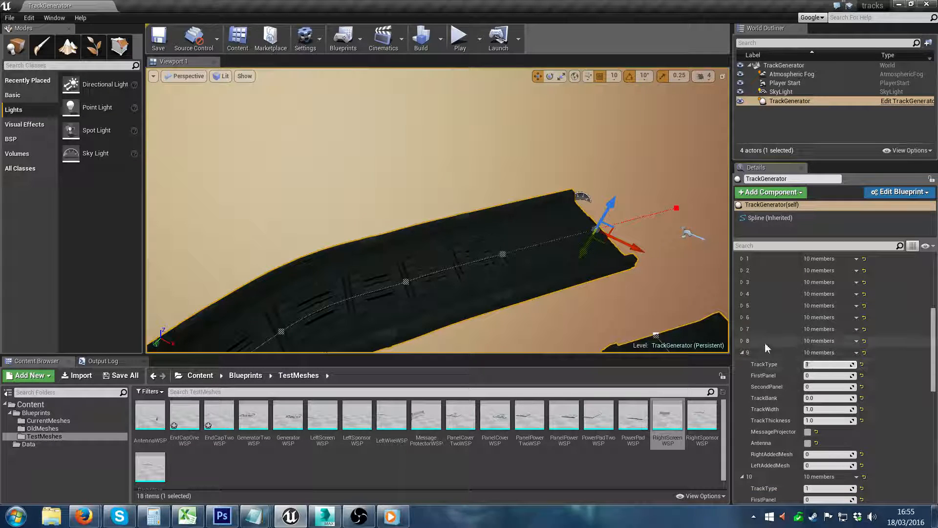
{"action": "left_click", "coordinate": [742, 342]}
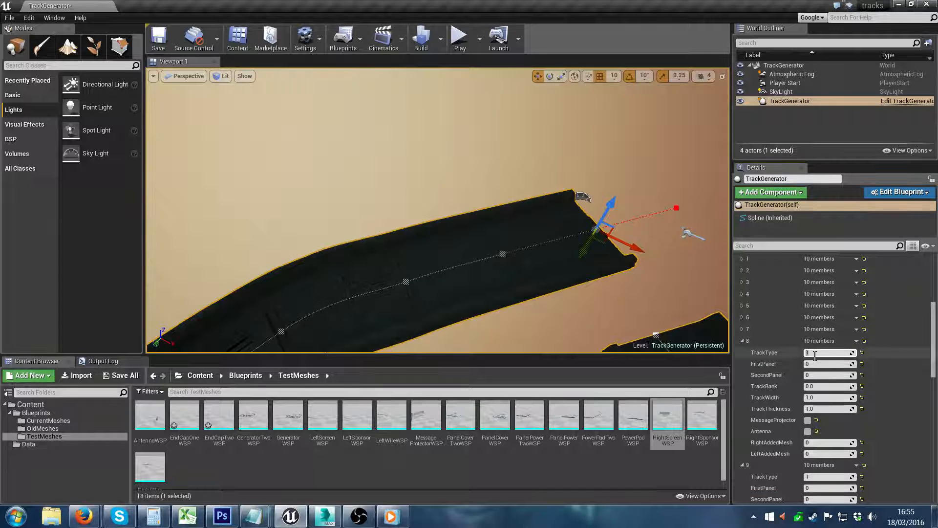
{"action": "right_click_drag", "start_coordinate": [577, 274], "coordinate": [402, 220]}
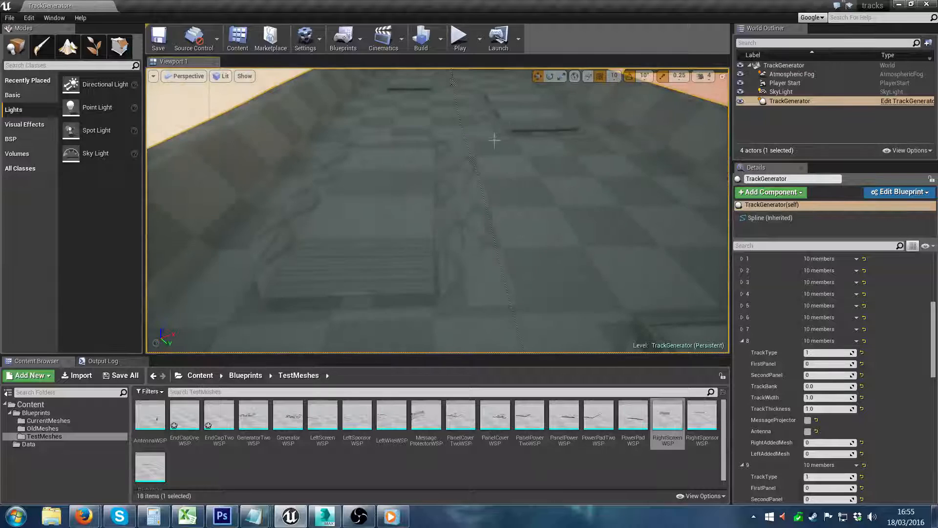
Step: Set TrackType to 2 for Road Data Array elements 8, 0 and 1, and view the changed track surface
{"action": "right_click_drag", "start_coordinate": [405, 188], "coordinate": [370, 197]}
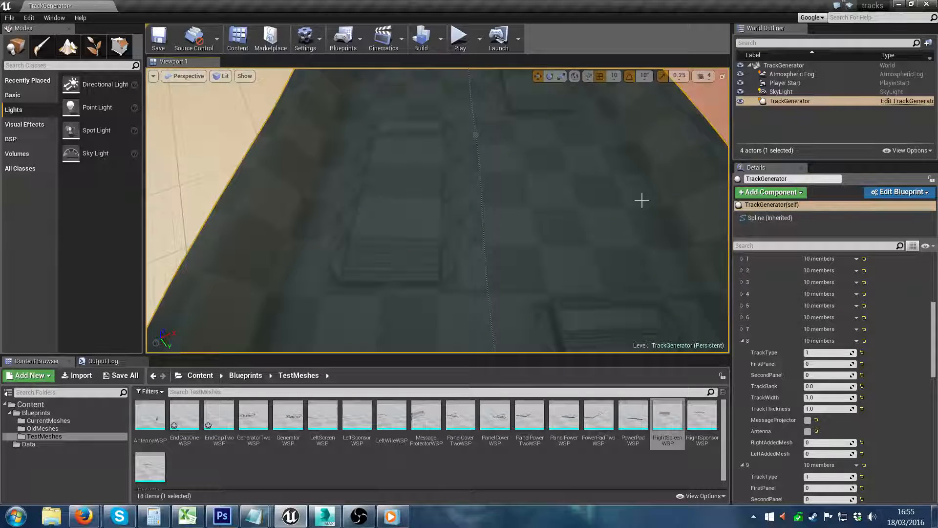
{"action": "mouse_move", "coordinate": [642, 200]}
{"action": "right_mouse_down"}
{"action": "mouse_move", "coordinate": [684, 196]}
{"action": "mouse_move", "coordinate": [704, 176]}
{"action": "mouse_move", "coordinate": [684, 195]}
{"action": "mouse_move", "coordinate": [660, 180]}
{"action": "mouse_move", "coordinate": [724, 186]}
{"action": "mouse_move", "coordinate": [727, 155]}
{"action": "mouse_move", "coordinate": [703, 180]}
{"action": "mouse_move", "coordinate": [679, 186]}
{"action": "mouse_move", "coordinate": [699, 206]}
{"action": "mouse_move", "coordinate": [645, 208]}
{"action": "right_mouse_up"}
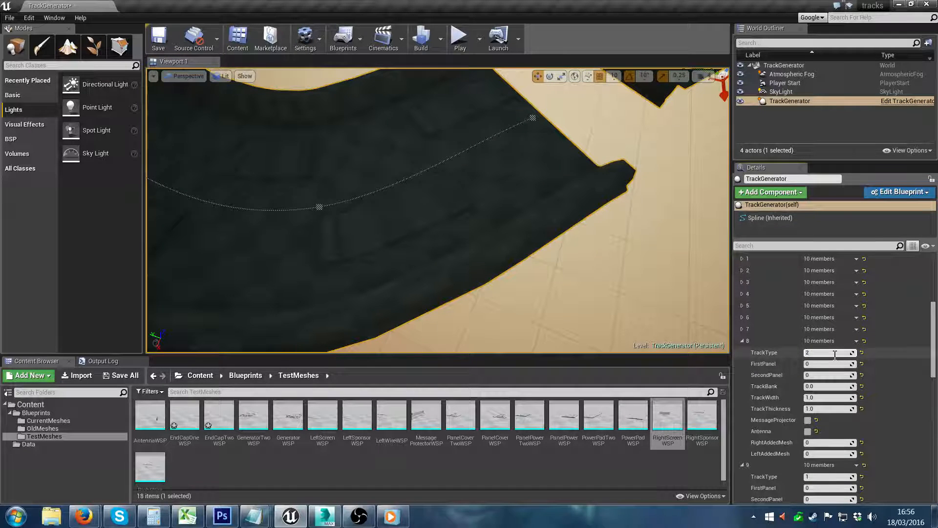
{"action": "scroll", "coordinate": [834, 354], "scroll_direction": "up", "scroll_amount": 5}
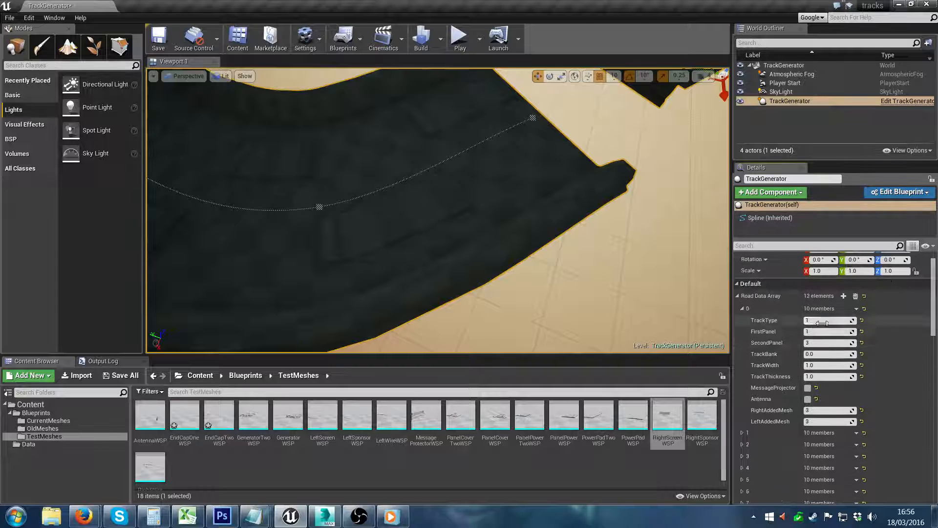
{"action": "type", "text": "2"}
{"action": "key", "text": "Return"}
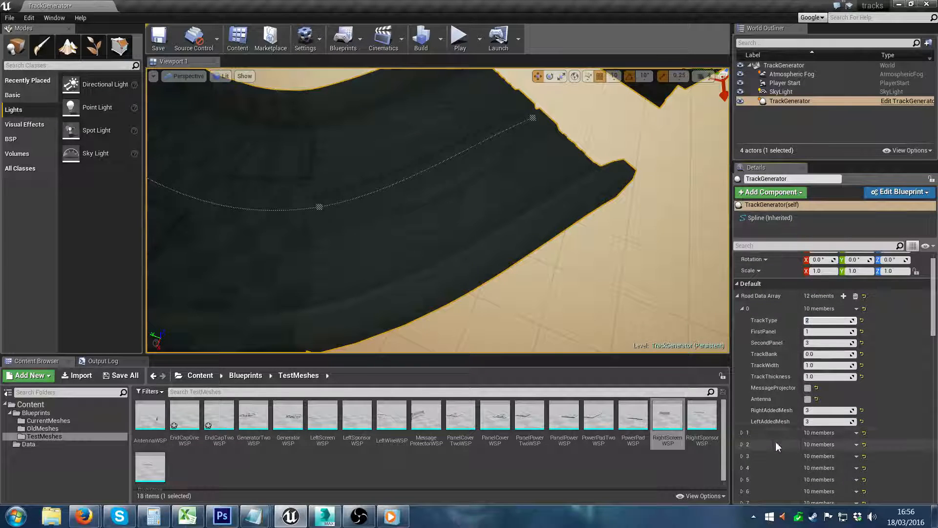
{"action": "left_click", "coordinate": [742, 432]}
{"action": "left_click", "coordinate": [824, 445]}
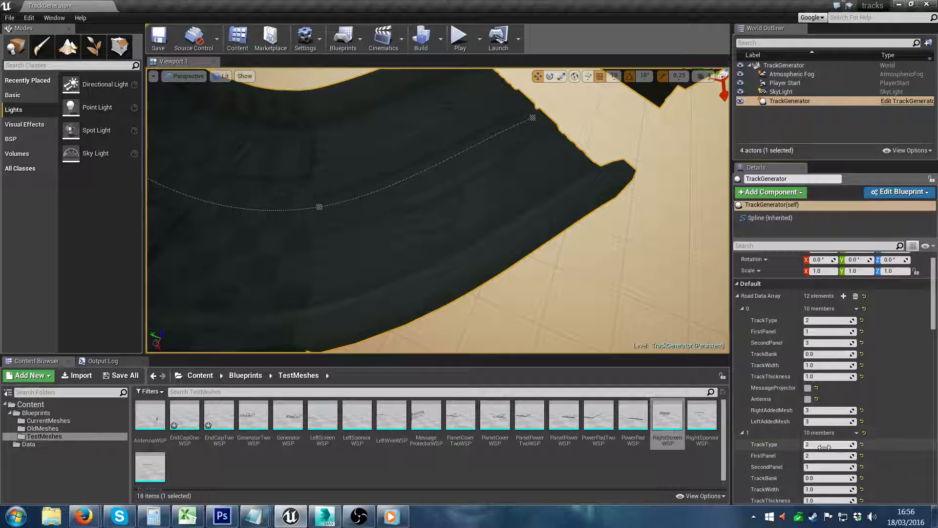
{"action": "mouse_move", "coordinate": [438, 216]}
{"action": "right_mouse_down"}
{"action": "mouse_move", "coordinate": [415, 210]}
{"action": "mouse_move", "coordinate": [438, 215]}
{"action": "right_mouse_up"}
{"action": "right_click_drag", "start_coordinate": [399, 179], "coordinate": [381, 217]}
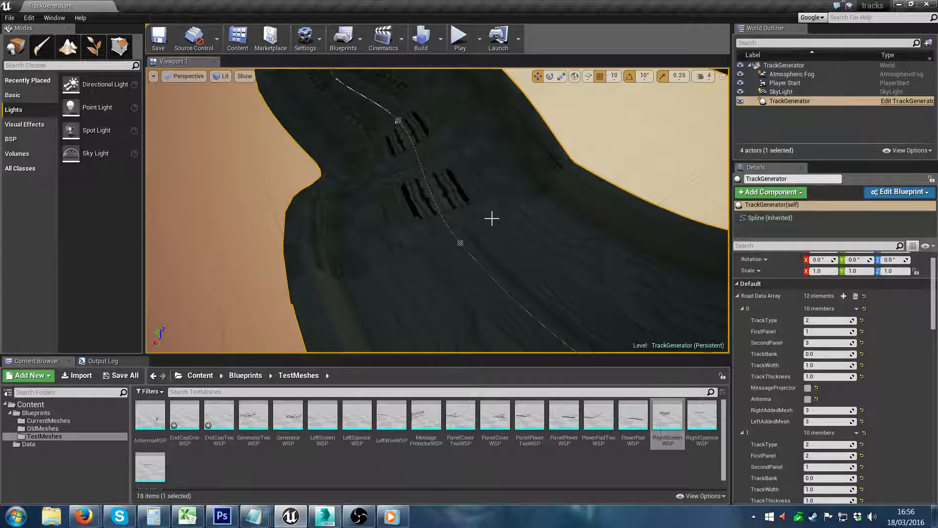
{"action": "right_click_drag", "start_coordinate": [492, 218], "coordinate": [635, 210]}
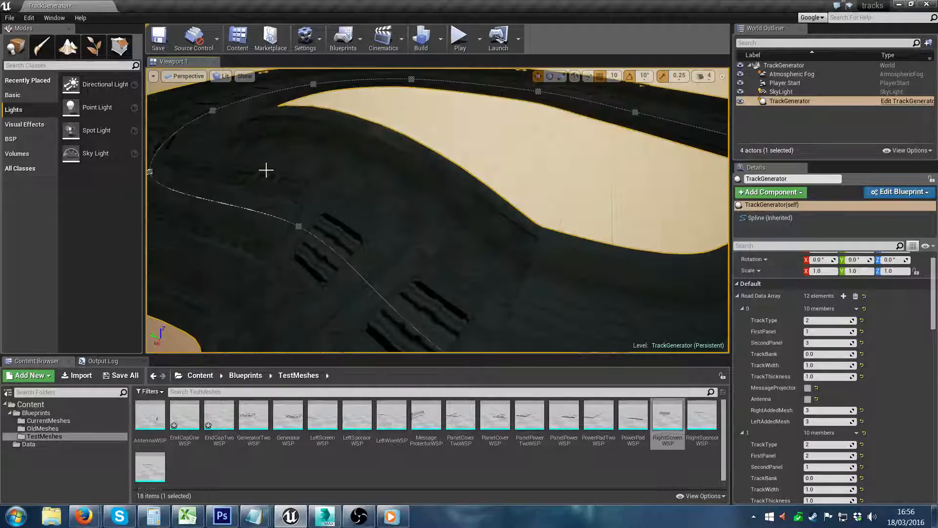
Step: Enable Draw Spline Points for the track generator and view the track around its numbered points
{"action": "right_click_drag", "start_coordinate": [267, 170], "coordinate": [364, 164]}
{"action": "right_click_drag", "start_coordinate": [555, 276], "coordinate": [464, 268]}
{"action": "mouse_move", "coordinate": [374, 222]}
{"action": "right_mouse_down"}
{"action": "mouse_move", "coordinate": [420, 244]}
{"action": "mouse_move", "coordinate": [369, 221]}
{"action": "right_mouse_up"}
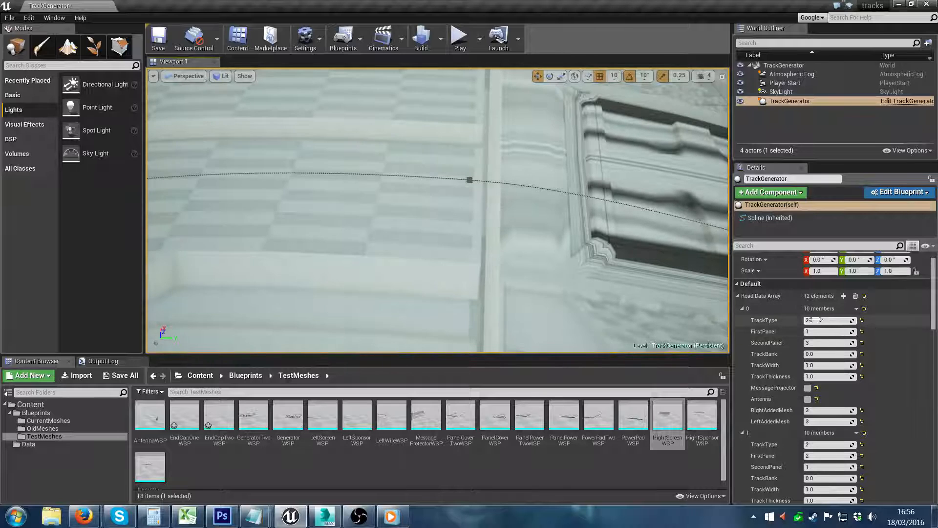
{"action": "left_click_drag", "start_coordinate": [932, 322], "coordinate": [935, 340]}
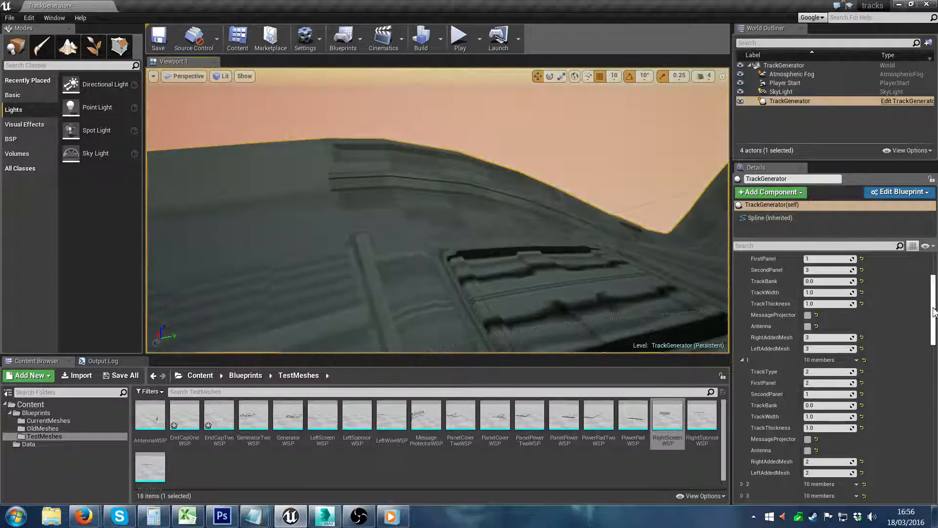
{"action": "left_click_drag", "start_coordinate": [935, 313], "coordinate": [934, 448]}
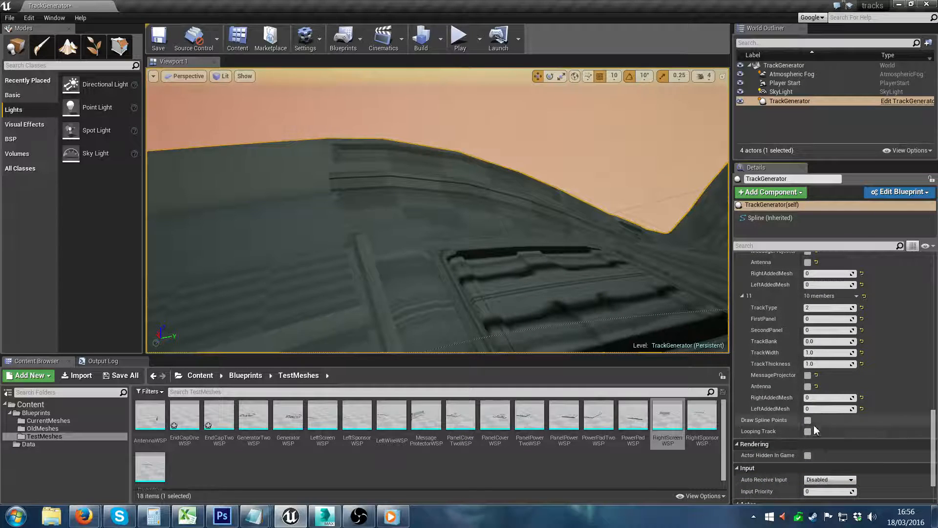
{"action": "right_click_drag", "start_coordinate": [630, 293], "coordinate": [498, 234]}
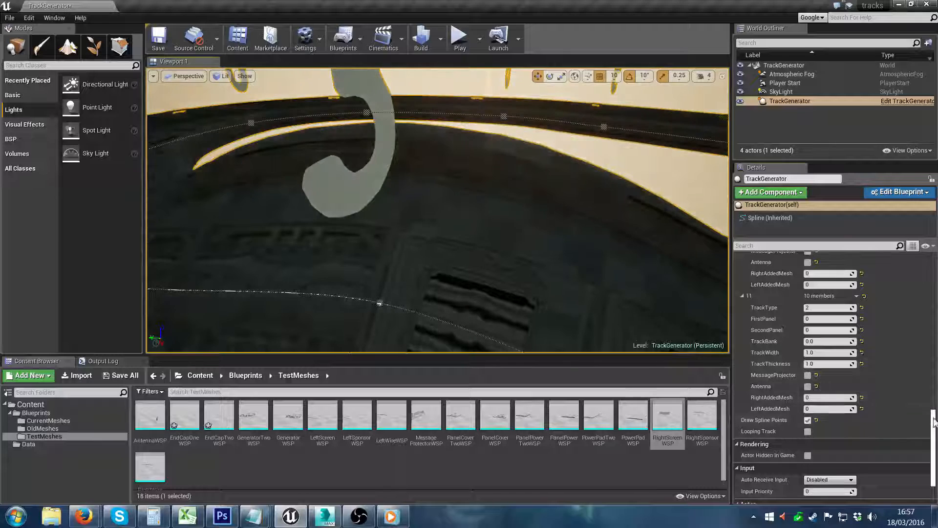
Step: Set TrackType to 1 for Road Data Array elements 3 and 2
{"action": "left_click_drag", "start_coordinate": [934, 428], "coordinate": [933, 311]}
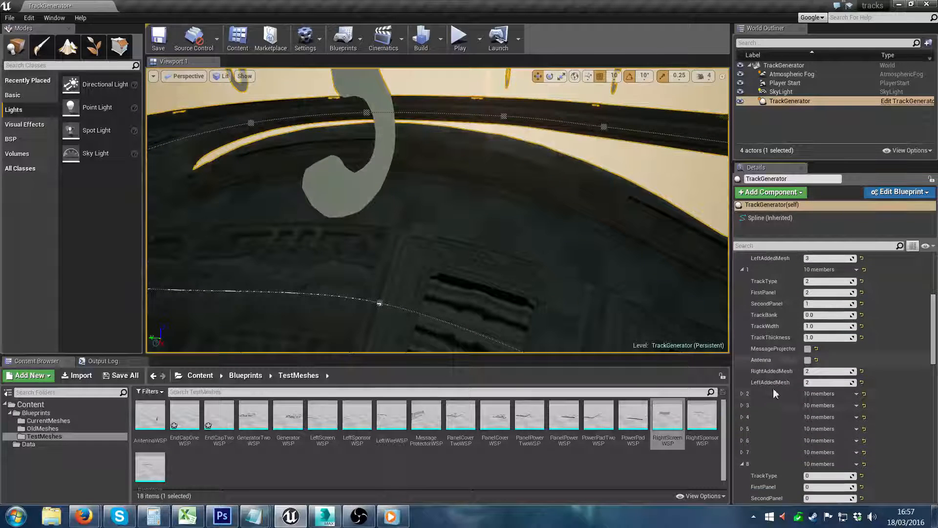
{"action": "left_click", "coordinate": [742, 406]}
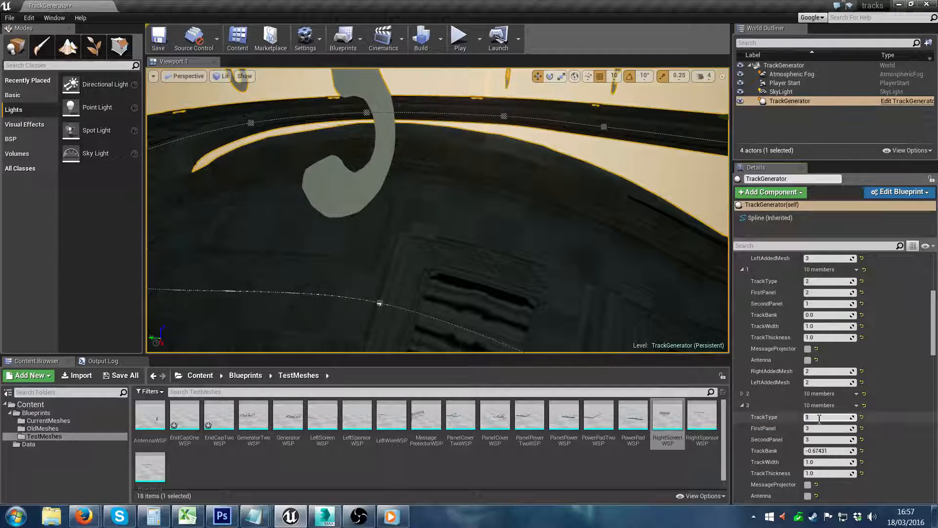
{"action": "right_click_drag", "start_coordinate": [601, 264], "coordinate": [682, 280]}
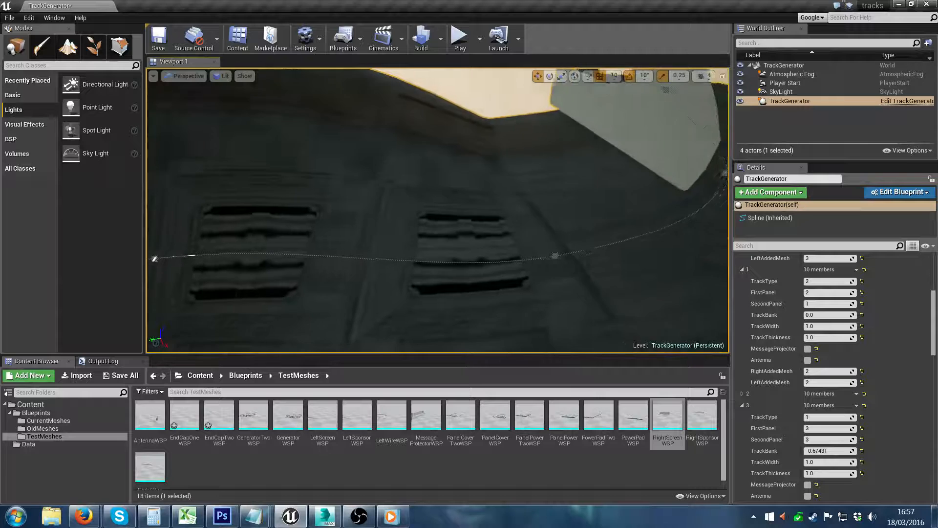
{"action": "left_click", "coordinate": [742, 393]}
{"action": "left_click", "coordinate": [826, 406]}
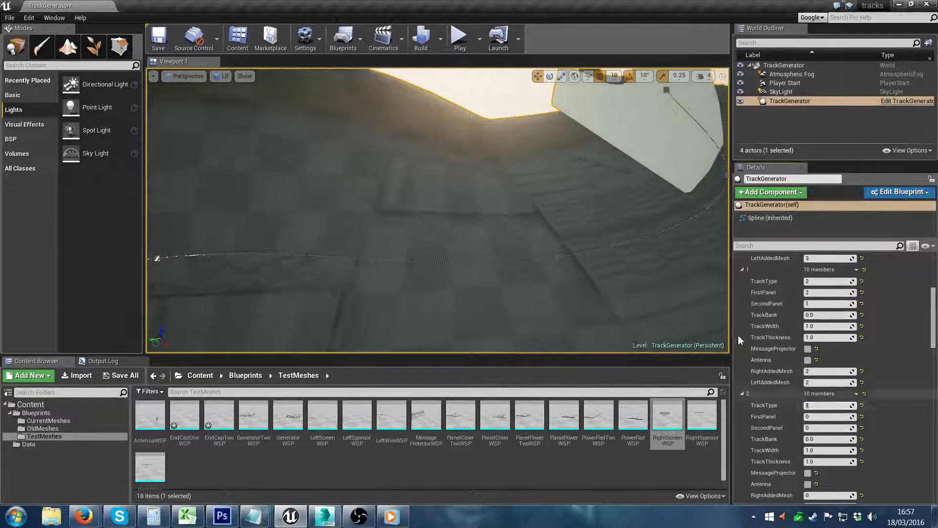
{"action": "mouse_move", "coordinate": [677, 288]}
{"action": "right_mouse_down"}
{"action": "mouse_move", "coordinate": [659, 299]}
{"action": "mouse_move", "coordinate": [684, 320]}
{"action": "mouse_move", "coordinate": [686, 300]}
{"action": "mouse_move", "coordinate": [669, 299]}
{"action": "right_mouse_up"}
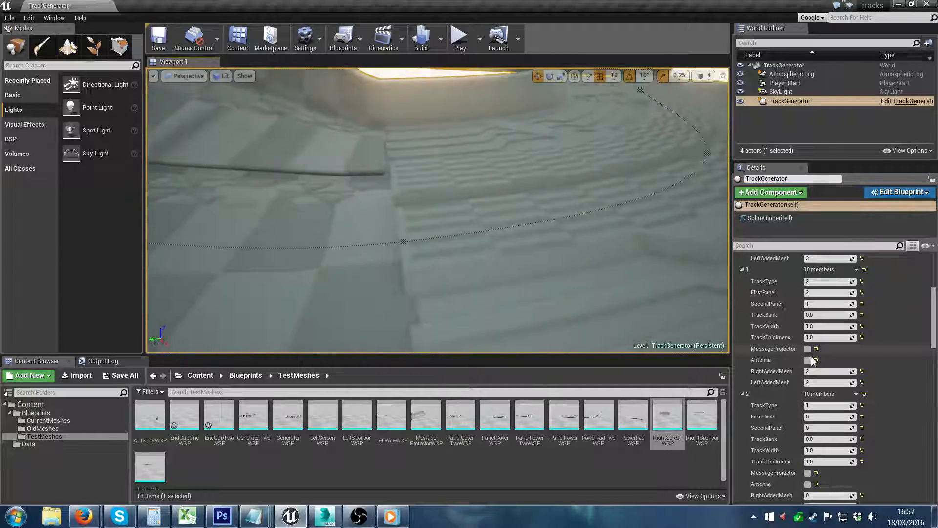
Step: Set TrackType to 2 for Road Data Array element 2
{"action": "left_click", "coordinate": [813, 405]}
{"action": "type", "text": "2"}
{"action": "key", "text": "Return"}
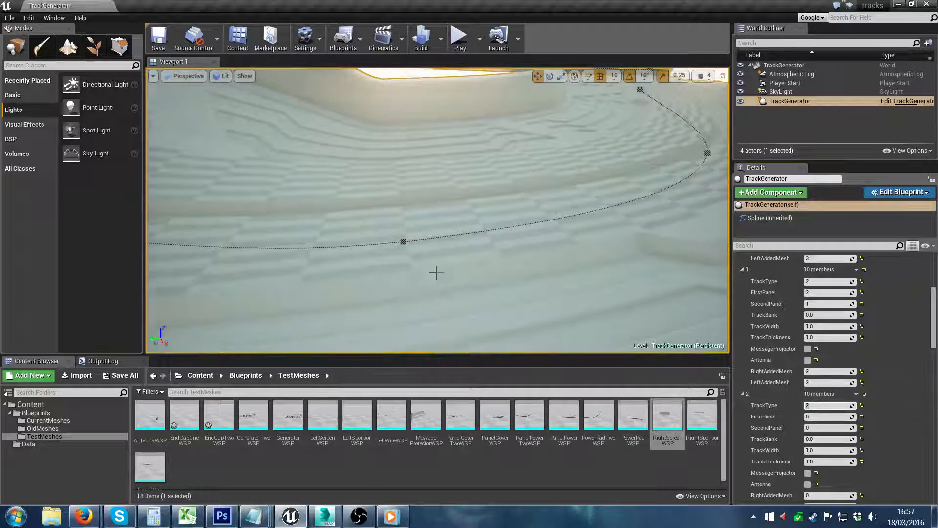
{"action": "right_click_drag", "start_coordinate": [435, 272], "coordinate": [407, 216]}
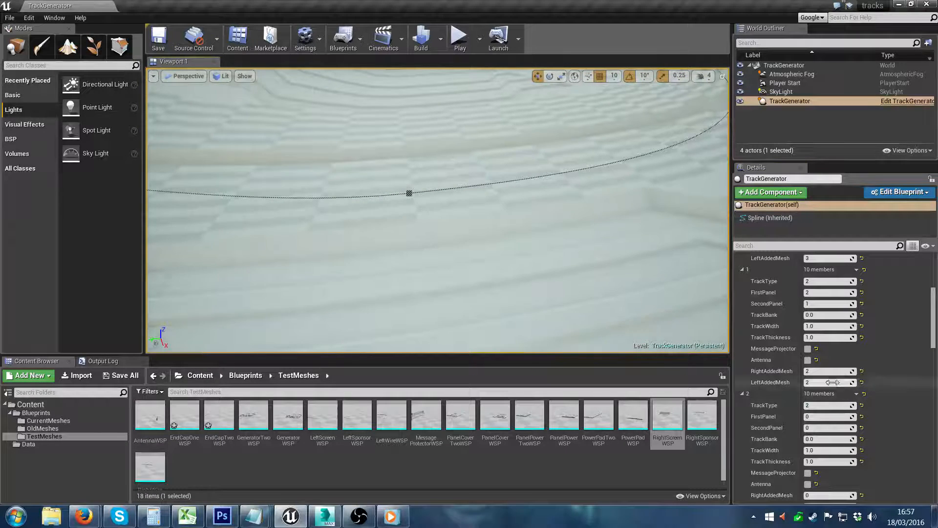
Step: Set RightAddedMesh of Road Data Array element 1 to 1 and TrackType of element 2 to 1
{"action": "left_click", "coordinate": [823, 372]}
{"action": "right_click_drag", "start_coordinate": [477, 228], "coordinate": [473, 238]}
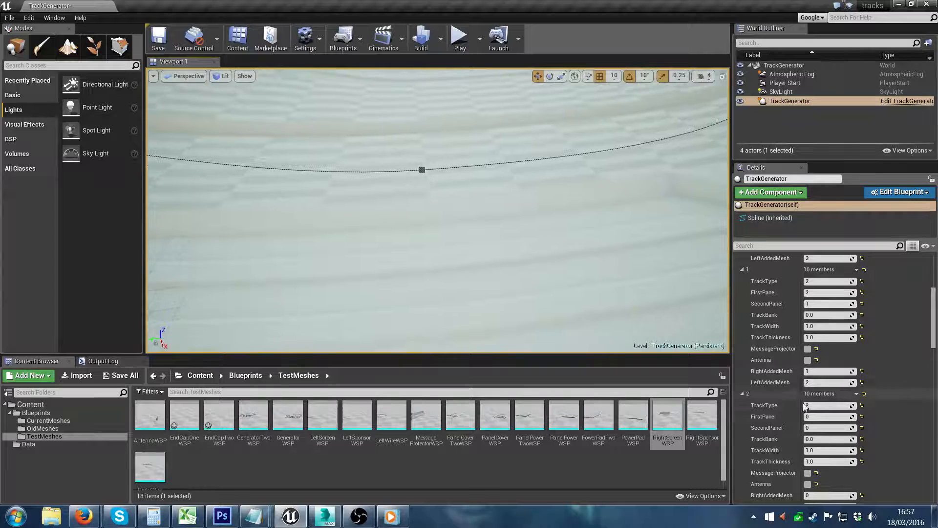
{"action": "left_click", "coordinate": [813, 405]}
{"action": "type", "text": "1"}
{"action": "key", "text": "Return"}
{"action": "right_click_drag", "start_coordinate": [543, 234], "coordinate": [474, 254]}
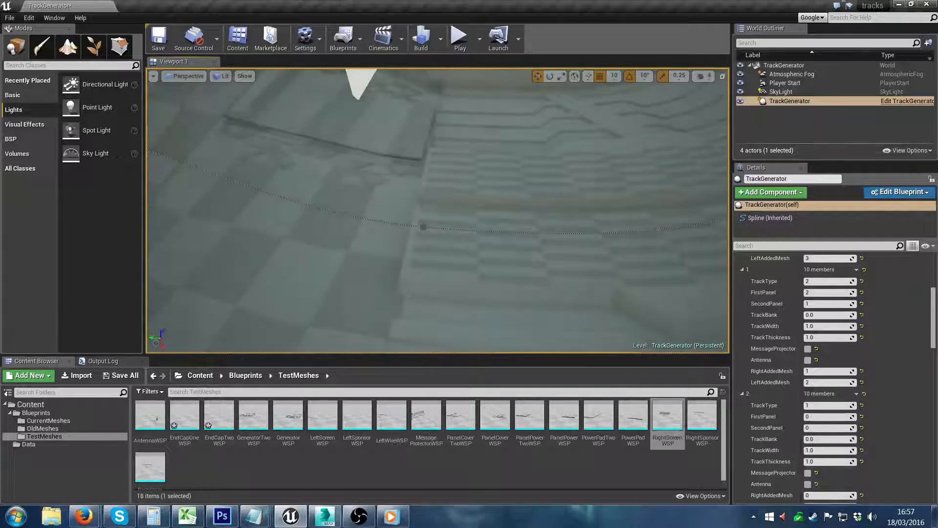
Step: Inspect the joins between track types and set TrackType to 2 for Road Data Array element 3
{"action": "right_click_drag", "start_coordinate": [414, 243], "coordinate": [230, 197]}
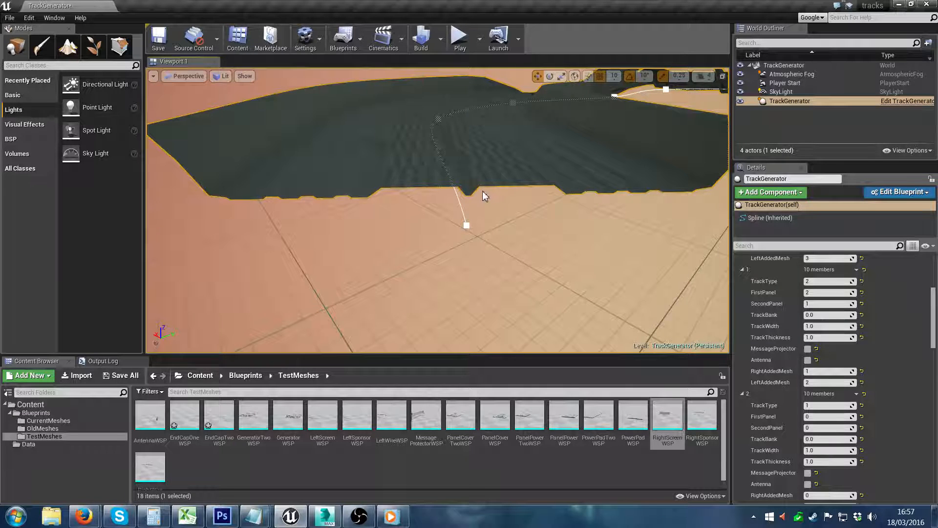
{"action": "right_click_drag", "start_coordinate": [482, 190], "coordinate": [482, 190]}
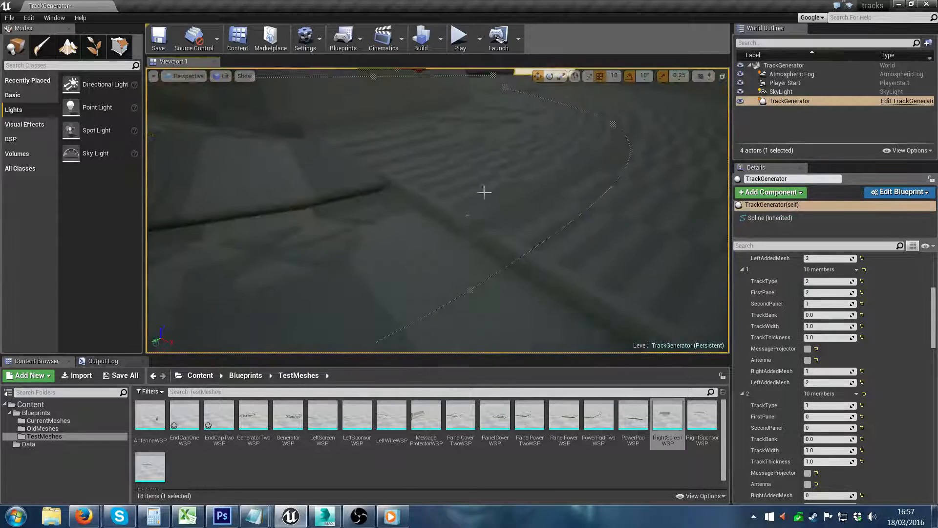
{"action": "right_click_drag", "start_coordinate": [448, 222], "coordinate": [492, 237]}
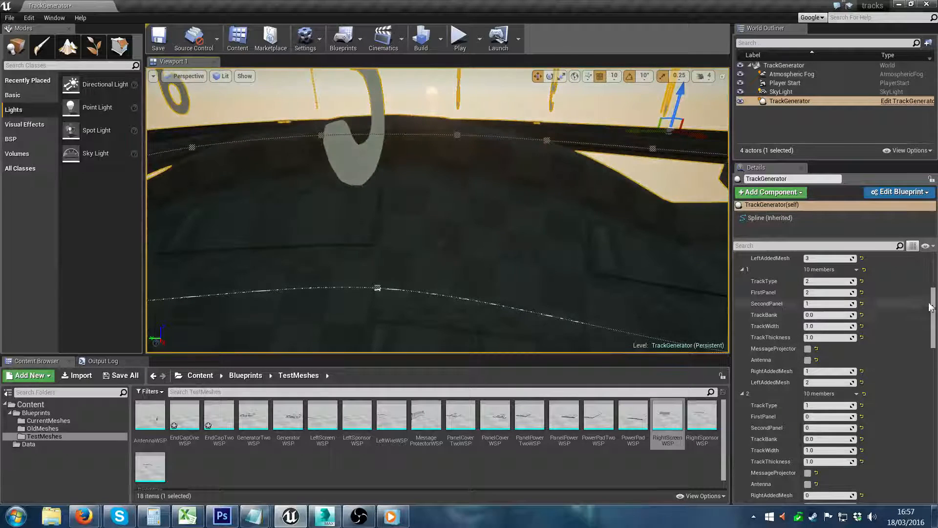
{"action": "scroll", "coordinate": [801, 391], "scroll_direction": "down", "scroll_amount": 5}
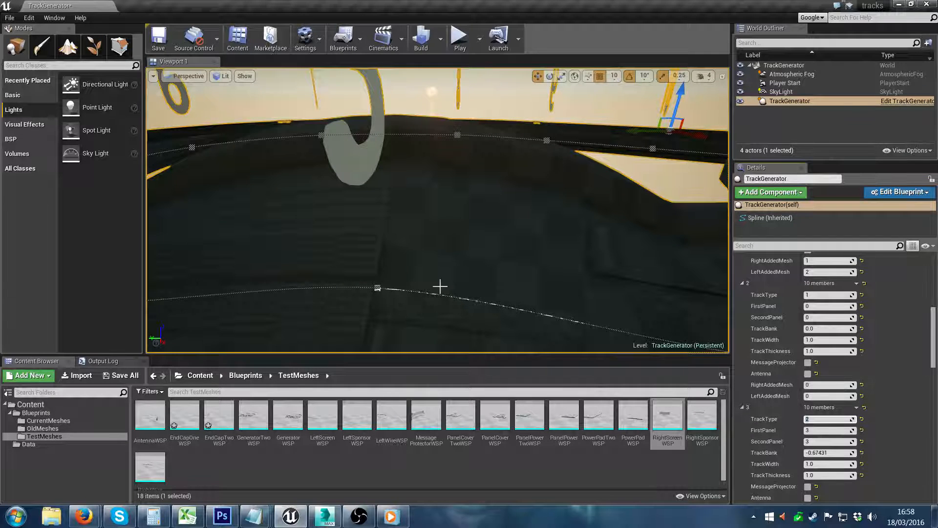
{"action": "right_click_drag", "start_coordinate": [440, 285], "coordinate": [461, 282]}
{"action": "right_click_drag", "start_coordinate": [438, 228], "coordinate": [464, 251]}
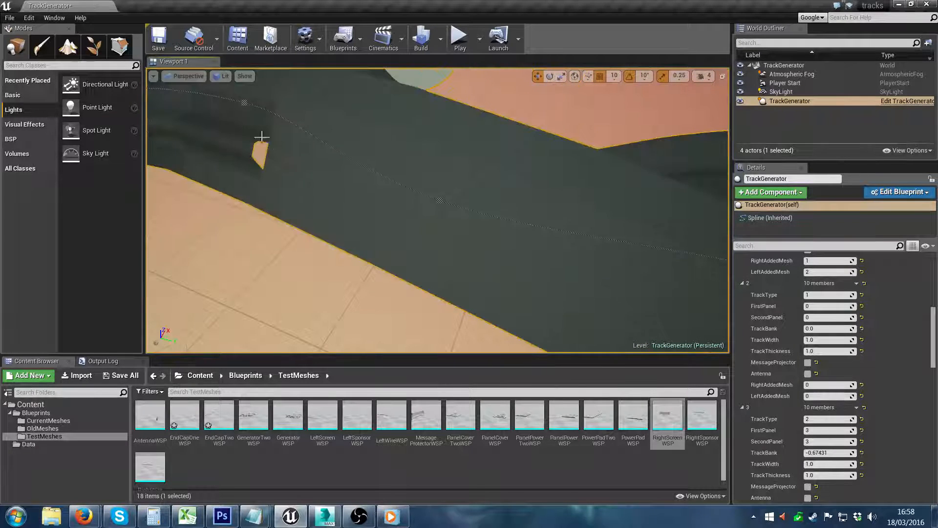
Step: Examine the track's section joins and enable MessageProjector for Road Data Array element 2
{"action": "right_click_drag", "start_coordinate": [348, 210], "coordinate": [308, 217]}
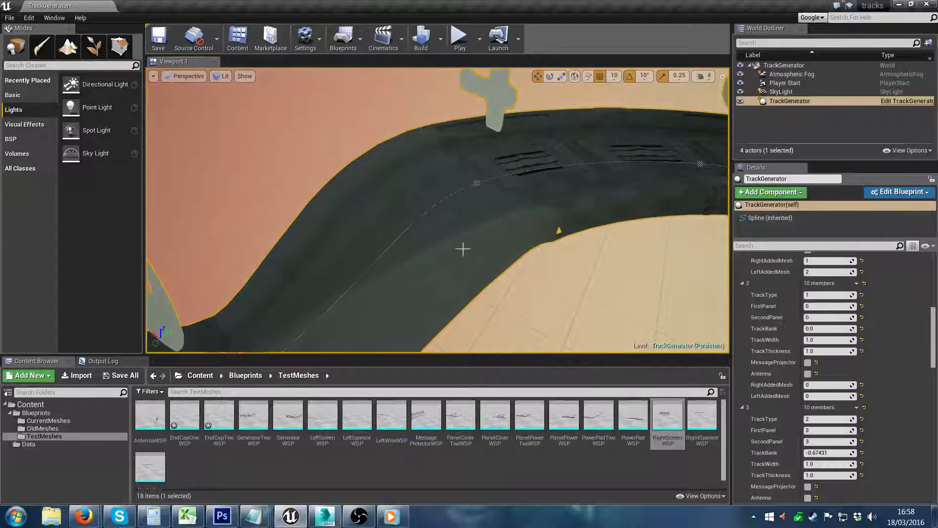
{"action": "right_click_drag", "start_coordinate": [463, 249], "coordinate": [427, 194]}
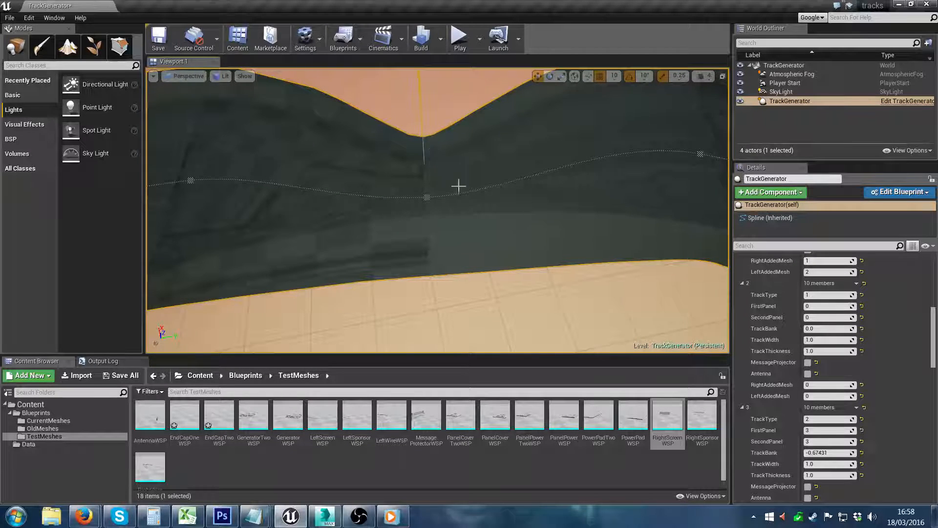
{"action": "right_click_drag", "start_coordinate": [458, 185], "coordinate": [468, 184]}
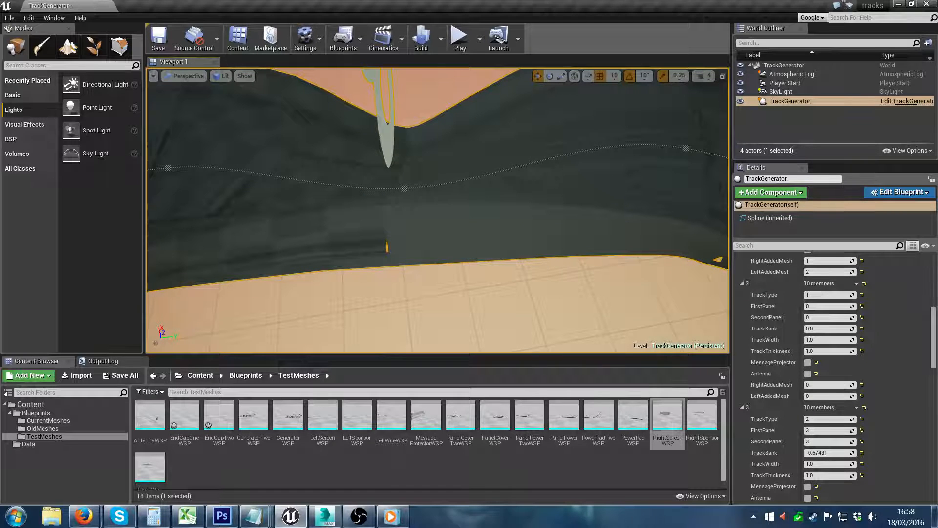
{"action": "right_click_drag", "start_coordinate": [468, 184], "coordinate": [516, 169]}
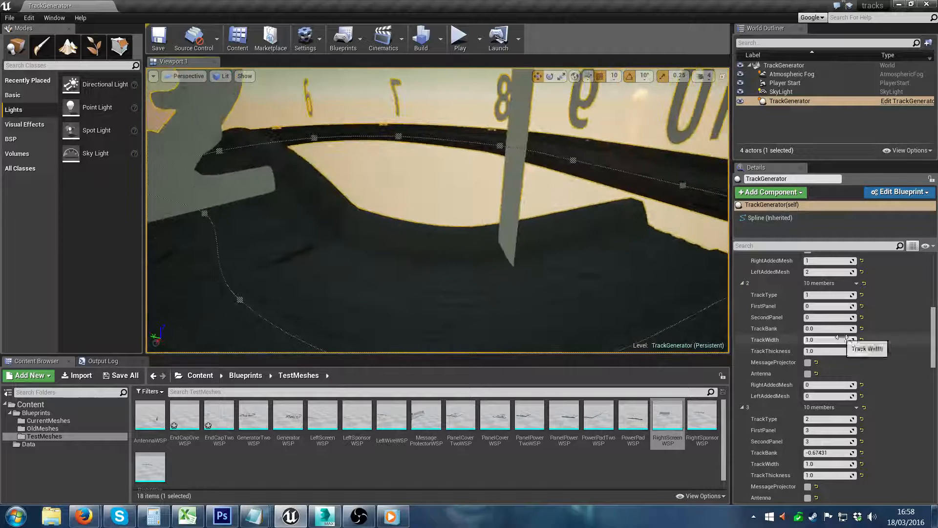
{"action": "left_click", "coordinate": [807, 362]}
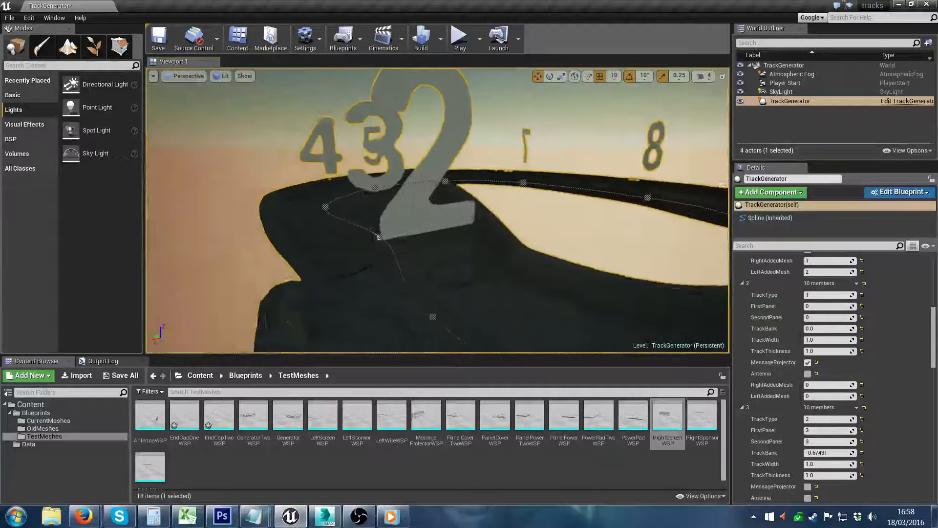
{"action": "right_click_drag", "start_coordinate": [459, 196], "coordinate": [420, 193]}
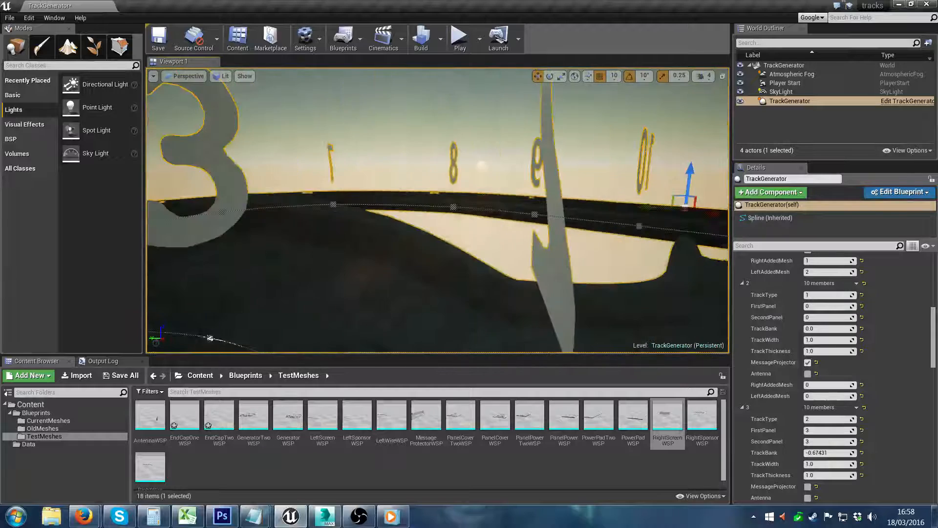
{"action": "right_click_drag", "start_coordinate": [586, 264], "coordinate": [601, 302]}
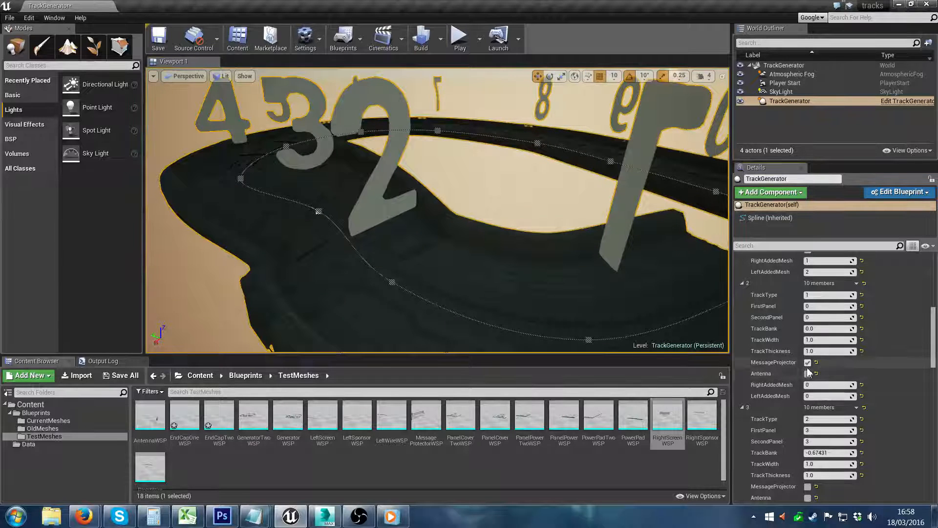
Step: Enable MessageProjector and Antenna for Road Data Array element 0
{"action": "scroll", "coordinate": [916, 339], "scroll_direction": "up", "scroll_amount": 5}
{"action": "left_click", "coordinate": [807, 408]}
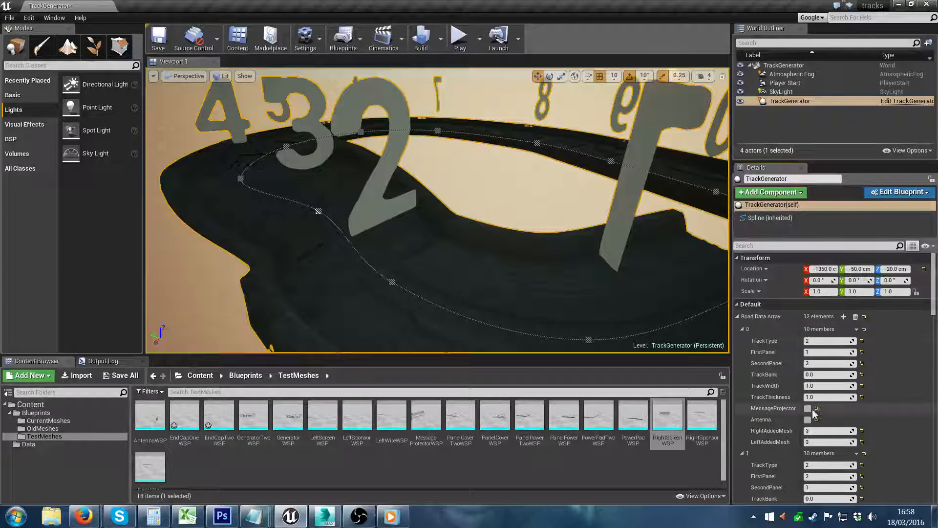
{"action": "left_click", "coordinate": [807, 419]}
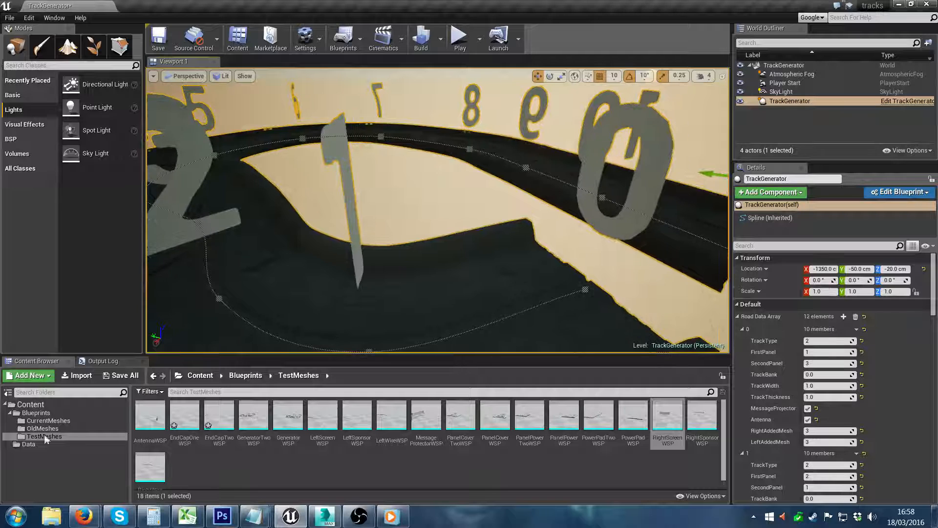
Step: Open the TrackGenerator blueprint from the Blueprints folder and examine its BuildTrackElement function graph
{"action": "left_click", "coordinate": [38, 413]}
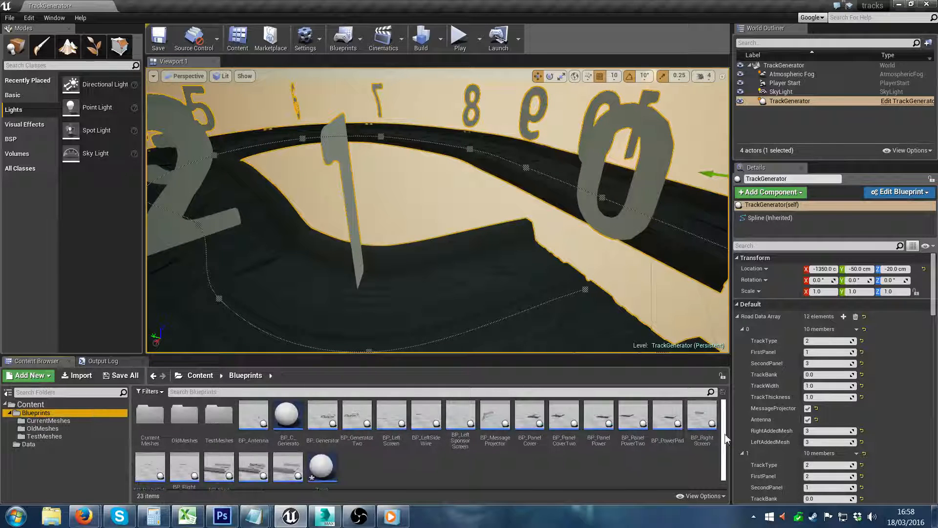
{"action": "left_click_drag", "start_coordinate": [725, 438], "coordinate": [713, 458]}
{"action": "double_click", "coordinate": [331, 465]}
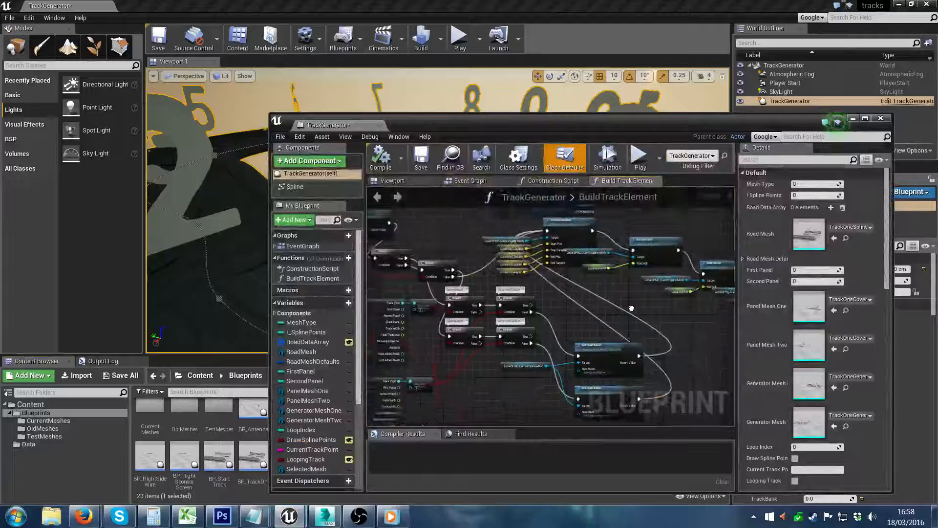
{"action": "right_click_drag", "start_coordinate": [631, 308], "coordinate": [654, 320]}
{"action": "scroll", "coordinate": [504, 303], "scroll_direction": "down", "scroll_amount": 3}
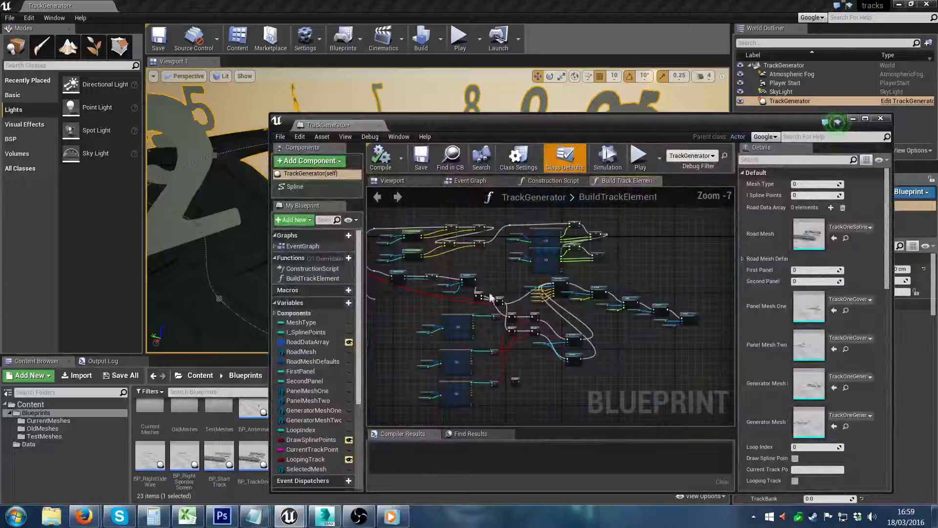
{"action": "right_click_drag", "start_coordinate": [494, 297], "coordinate": [570, 293]}
{"action": "right_click_drag", "start_coordinate": [471, 288], "coordinate": [538, 322]}
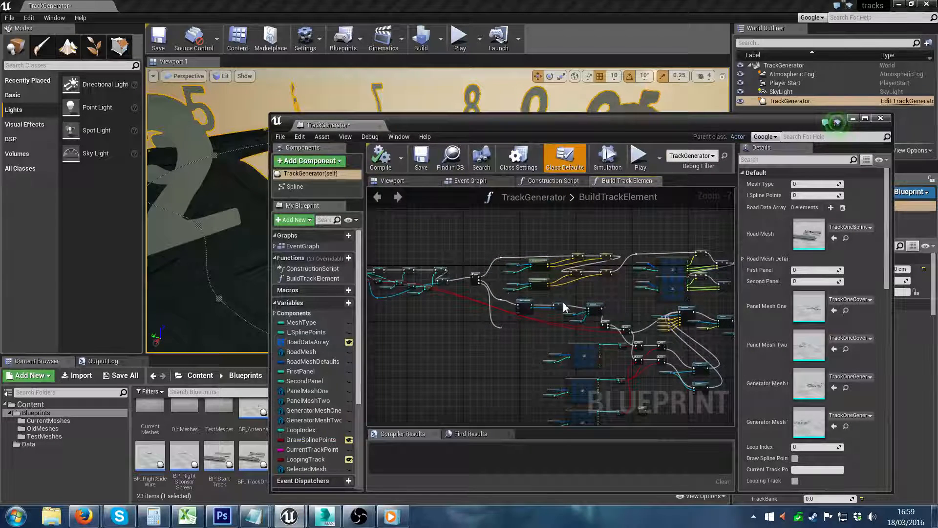
{"action": "scroll", "coordinate": [564, 307], "scroll_direction": "up", "scroll_amount": 3}
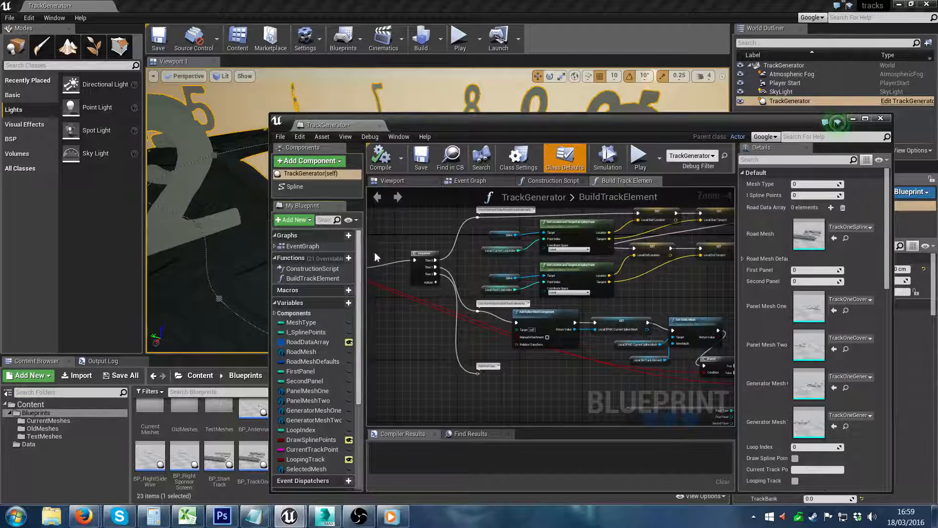
Step: Examine how the ConstructionScript routes the Road Data Array values to the mesh-selection nodes, including the MessageProjector and Antenna branches
{"action": "left_click", "coordinate": [566, 181]}
{"action": "scroll", "coordinate": [524, 366], "scroll_direction": "down", "scroll_amount": 2}
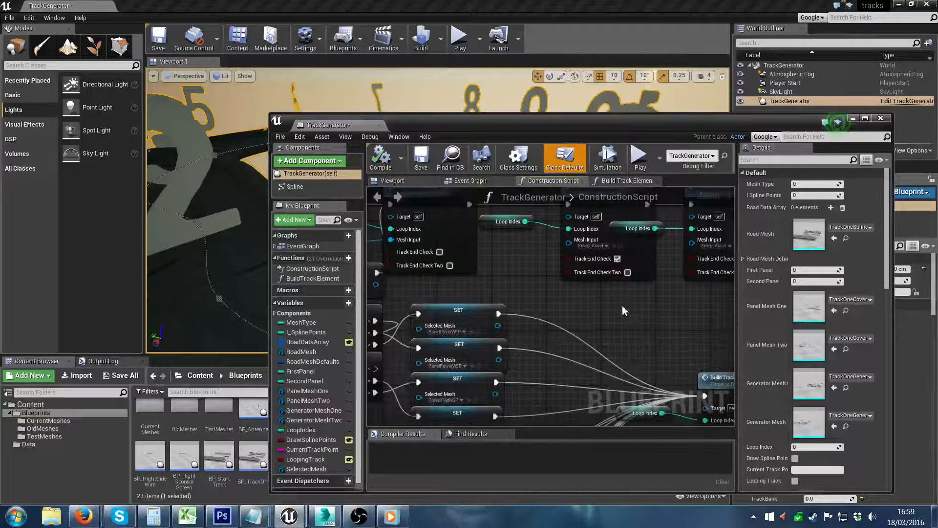
{"action": "right_click_drag", "start_coordinate": [523, 366], "coordinate": [691, 360]}
{"action": "right_click_drag", "start_coordinate": [468, 345], "coordinate": [555, 287]}
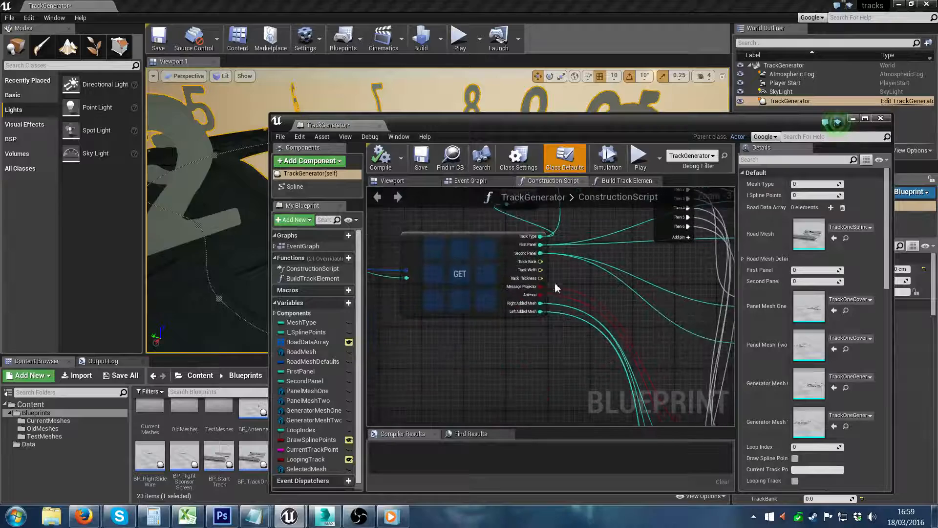
{"action": "scroll", "coordinate": [555, 287], "scroll_direction": "up", "scroll_amount": 1}
{"action": "right_click_drag", "start_coordinate": [630, 359], "coordinate": [509, 194]}
{"action": "right_click_drag", "start_coordinate": [585, 288], "coordinate": [482, 238]}
{"action": "right_click_drag", "start_coordinate": [603, 247], "coordinate": [528, 370]}
{"action": "right_click_drag", "start_coordinate": [572, 285], "coordinate": [691, 245]}
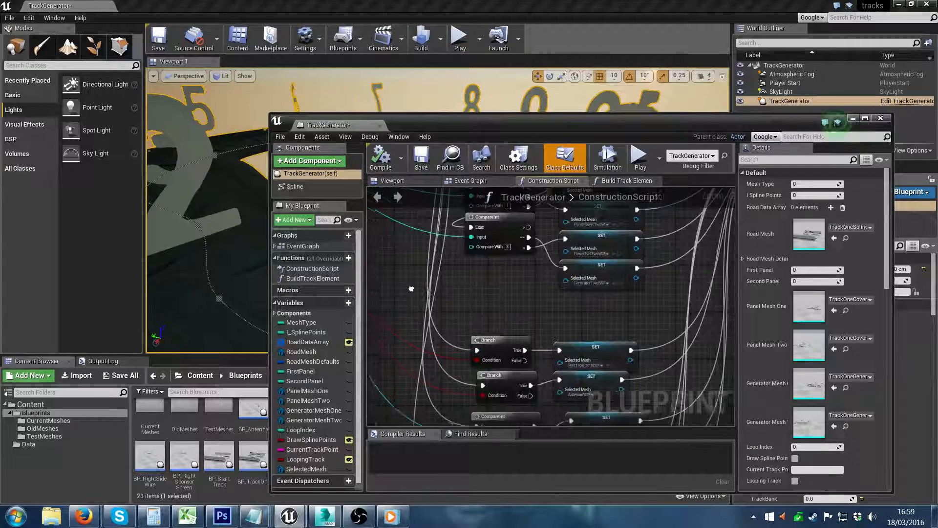
{"action": "right_click_drag", "start_coordinate": [413, 289], "coordinate": [504, 277]}
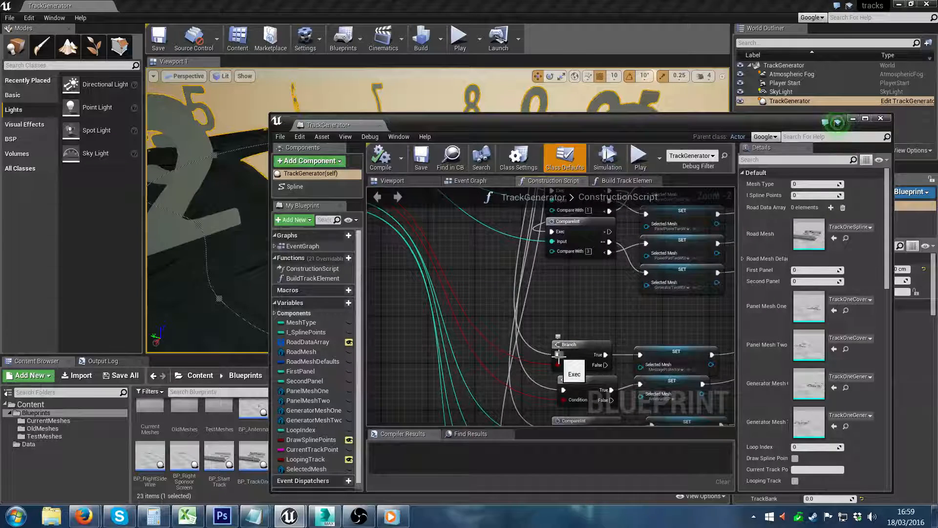
{"action": "scroll", "coordinate": [554, 364], "scroll_direction": "up", "scroll_amount": 2}
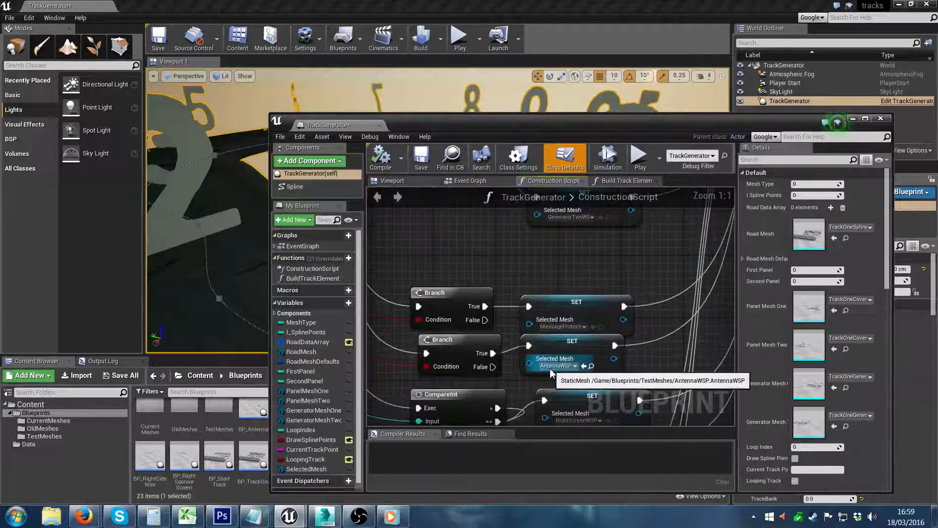
{"action": "left_click", "coordinate": [852, 119]}
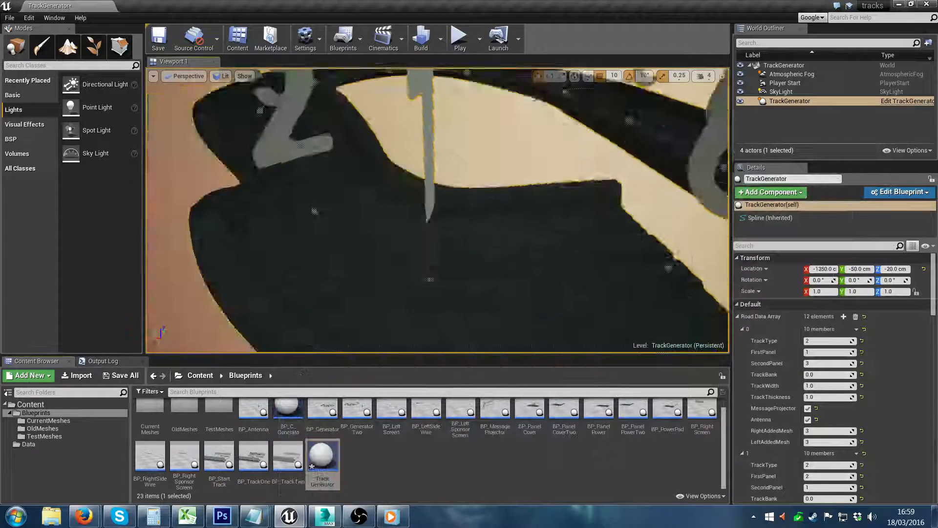
Step: Set TrackType to 0 for Road Data Array element 0 and inspect the first track section
{"action": "right_click_drag", "start_coordinate": [437, 210], "coordinate": [376, 236]}
{"action": "right_click_drag", "start_coordinate": [608, 334], "coordinate": [642, 351]}
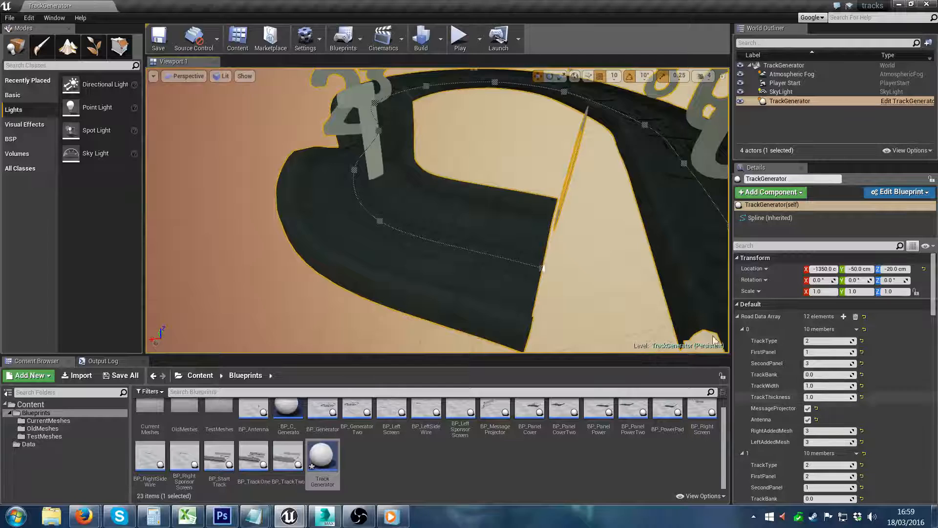
{"action": "right_click_drag", "start_coordinate": [524, 262], "coordinate": [532, 234]}
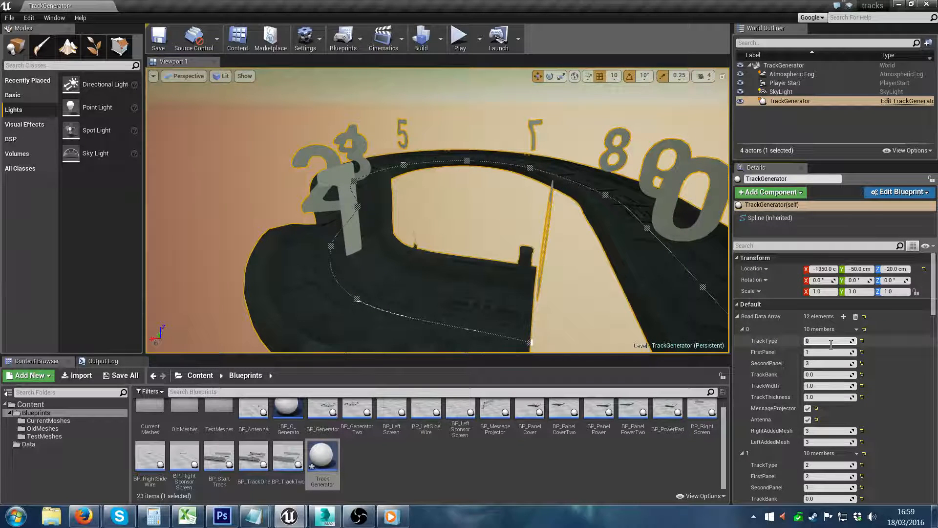
{"action": "right_click_drag", "start_coordinate": [494, 272], "coordinate": [494, 272]}
{"action": "right_click_drag", "start_coordinate": [437, 211], "coordinate": [503, 193]}
{"action": "right_click_drag", "start_coordinate": [473, 273], "coordinate": [410, 288]}
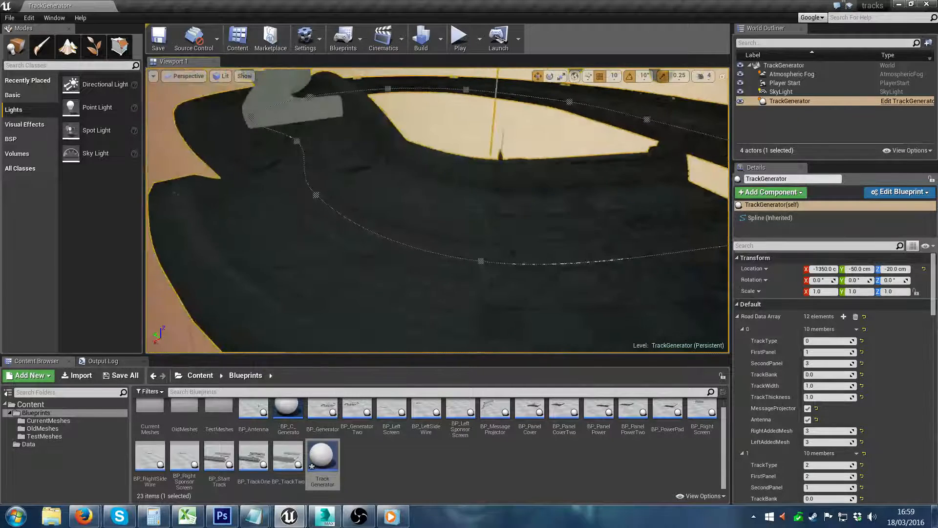
Step: Set TrackType to 0 for Road Data Array element 1
{"action": "left_click_drag", "start_coordinate": [933, 298], "coordinate": [933, 314]}
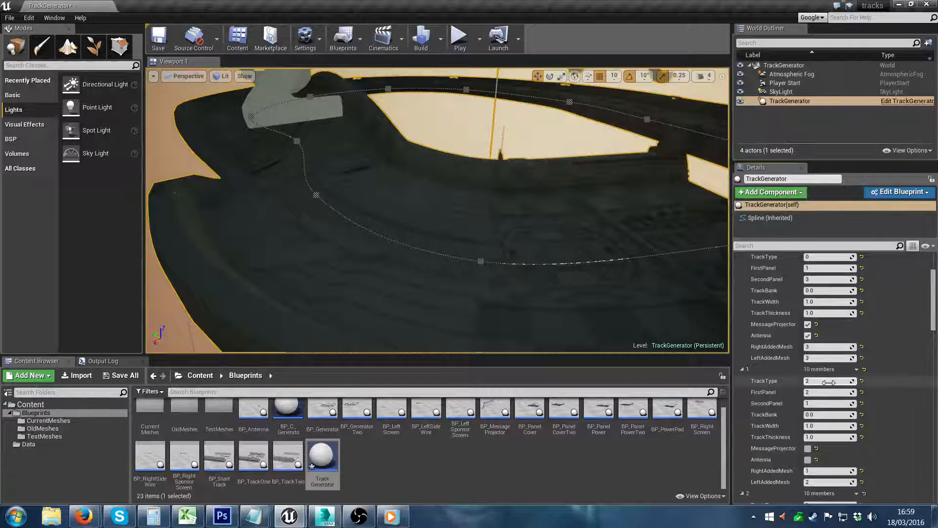
{"action": "type", "text": "0"}
{"action": "key", "text": "Return"}
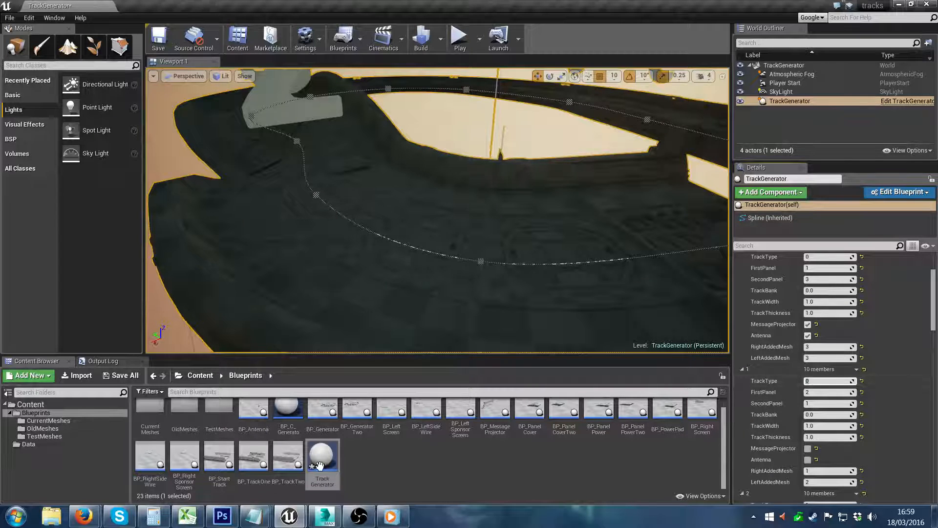
Step: Reopen the TrackGenerator blueprint and review the overall node layout of its ConstructionScript
{"action": "double_click", "coordinate": [322, 457]}
{"action": "scroll", "coordinate": [577, 299], "scroll_direction": "down", "scroll_amount": 7}
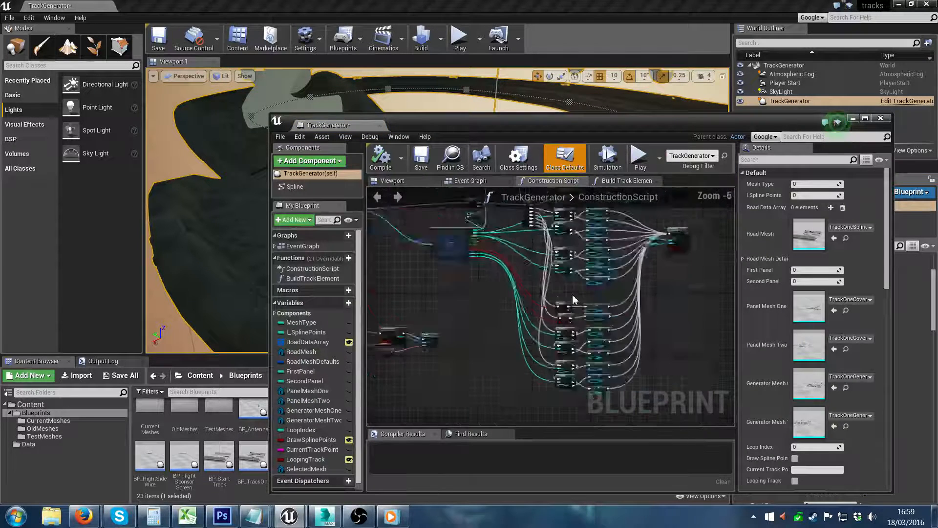
{"action": "right_click_drag", "start_coordinate": [529, 308], "coordinate": [523, 310]}
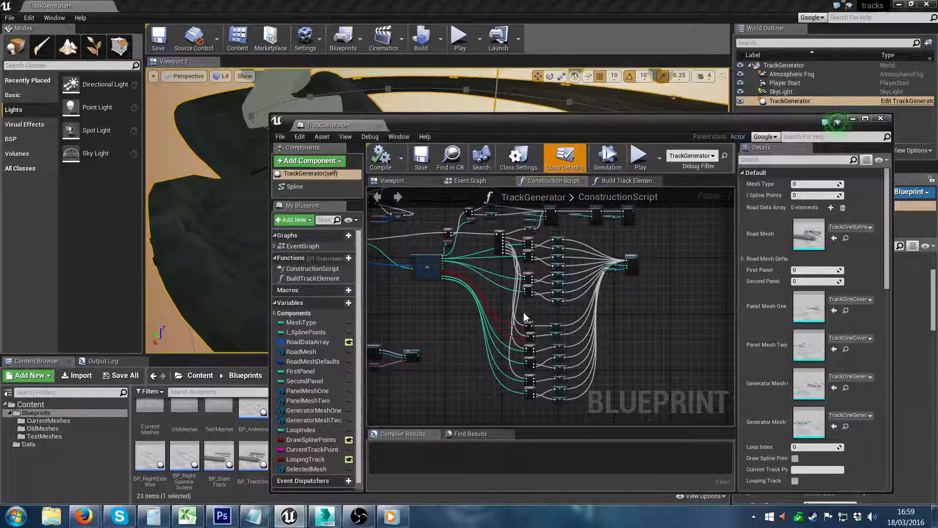
{"action": "scroll", "coordinate": [524, 317], "scroll_direction": "up", "scroll_amount": 3}
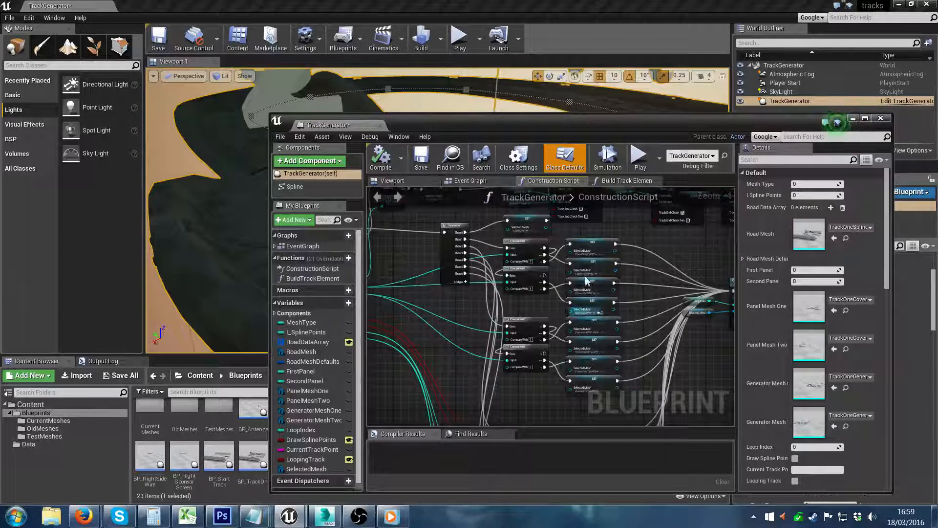
{"action": "right_click_drag", "start_coordinate": [524, 303], "coordinate": [537, 310]}
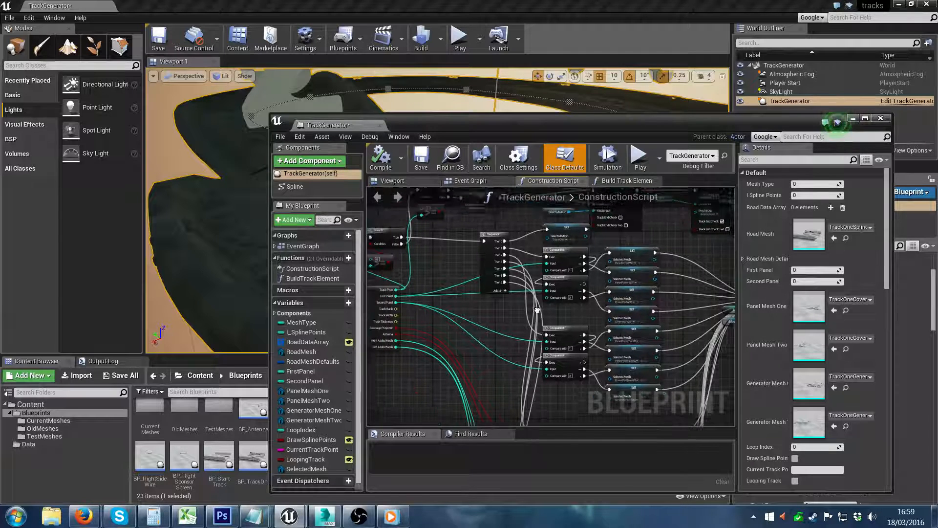
{"action": "scroll", "coordinate": [567, 303], "scroll_direction": "down", "scroll_amount": 3}
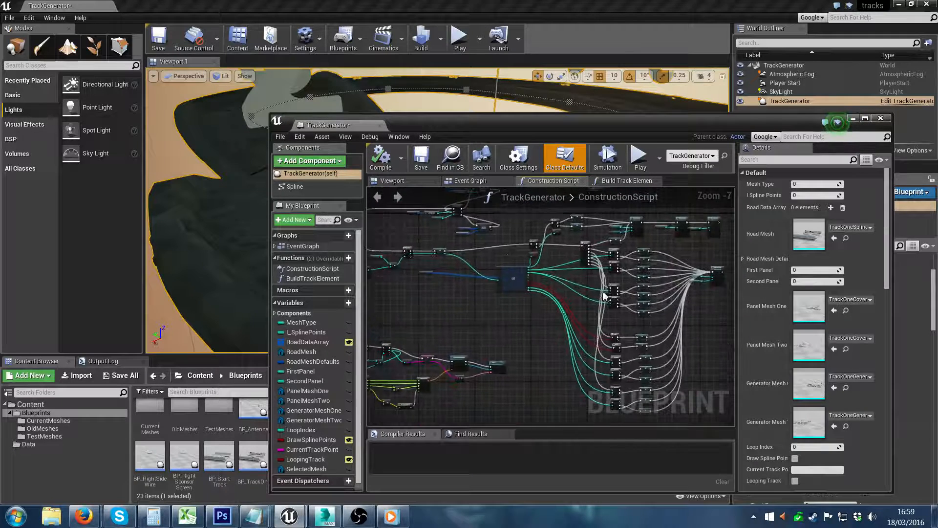
{"action": "scroll", "coordinate": [604, 296], "scroll_direction": "down", "scroll_amount": 3}
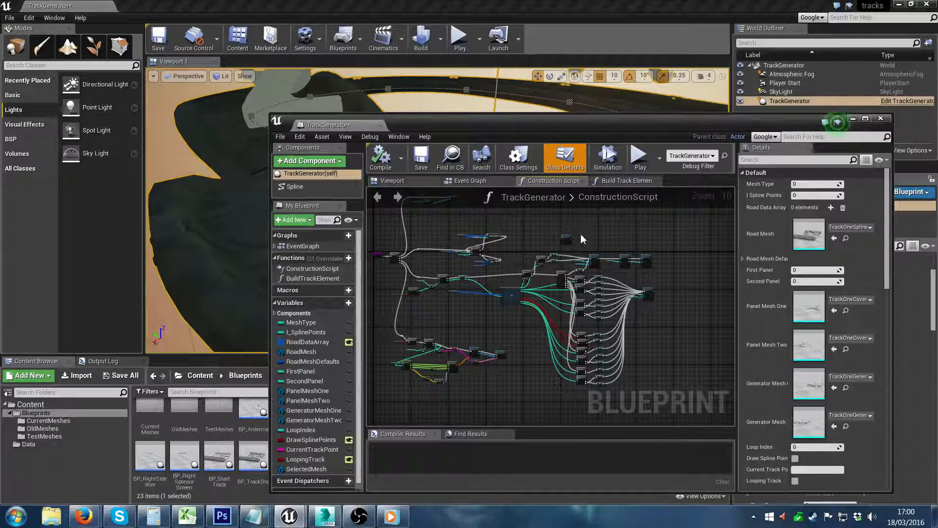
{"action": "left_click", "coordinate": [853, 120]}
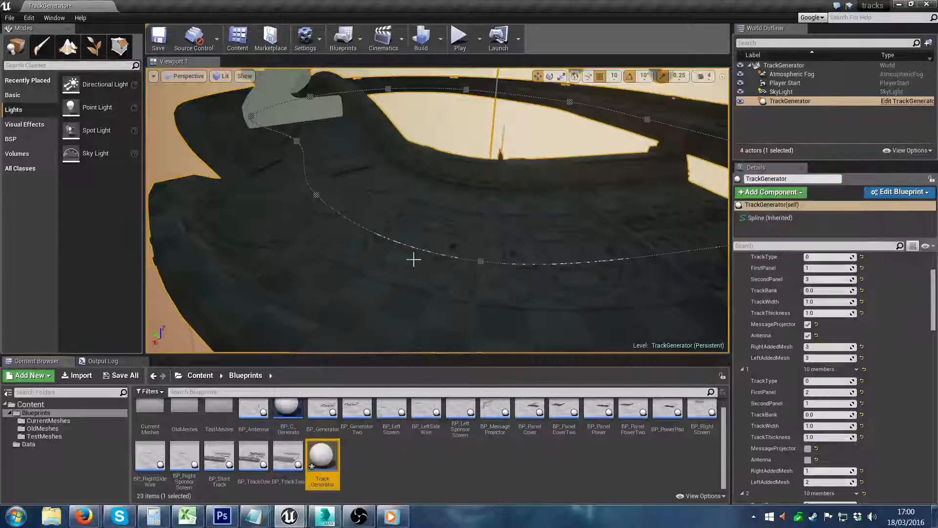
Step: Inspect the panels and the join between the first two track sections in the viewport
{"action": "right_click_drag", "start_coordinate": [412, 257], "coordinate": [559, 168]}
{"action": "key", "text": "a"}
{"action": "key", "text": "s"}
{"action": "key", "text": "w"}
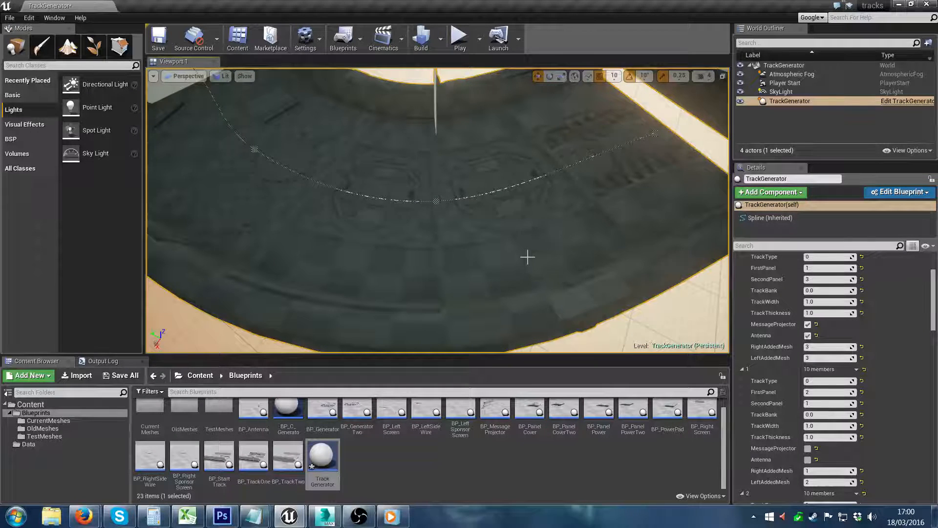
{"action": "right_click_drag", "start_coordinate": [584, 187], "coordinate": [606, 226]}
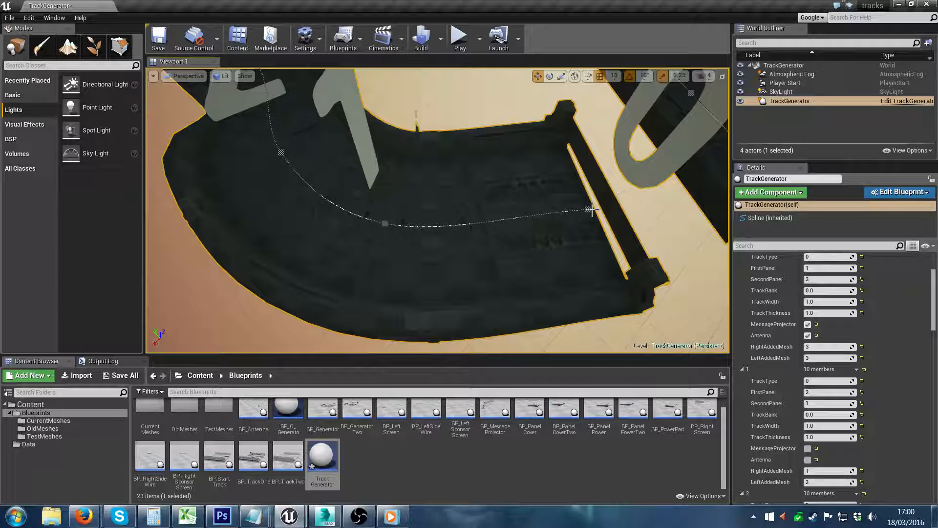
{"action": "mouse_move", "coordinate": [592, 210]}
{"action": "right_mouse_down"}
{"action": "mouse_move", "coordinate": [603, 164]}
{"action": "mouse_move", "coordinate": [593, 204]}
{"action": "mouse_move", "coordinate": [552, 193]}
{"action": "mouse_move", "coordinate": [657, 201]}
{"action": "mouse_move", "coordinate": [616, 187]}
{"action": "mouse_move", "coordinate": [589, 205]}
{"action": "mouse_move", "coordinate": [579, 200]}
{"action": "mouse_move", "coordinate": [630, 188]}
{"action": "mouse_move", "coordinate": [657, 196]}
{"action": "mouse_move", "coordinate": [630, 224]}
{"action": "mouse_move", "coordinate": [584, 195]}
{"action": "right_mouse_up"}
Step: Open the GeneratorTwoWSP static mesh from the TestMeshes folder and examine its shape from several angles
{"action": "left_click", "coordinate": [41, 434]}
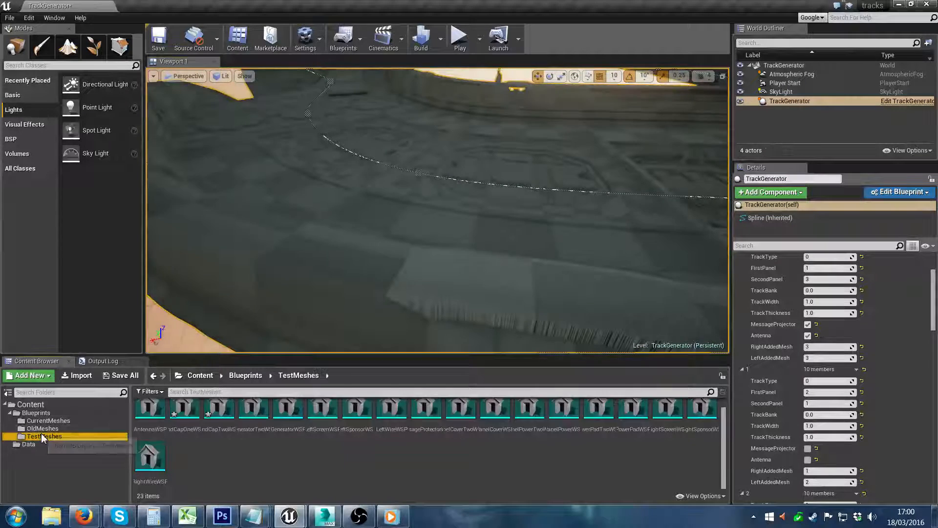
{"action": "double_click", "coordinate": [266, 415]}
{"action": "right_click_drag", "start_coordinate": [458, 347], "coordinate": [635, 336]}
{"action": "right_click_drag", "start_coordinate": [563, 280], "coordinate": [689, 281]}
{"action": "right_click_drag", "start_coordinate": [503, 334], "coordinate": [605, 360]}
{"action": "right_click_drag", "start_coordinate": [540, 294], "coordinate": [569, 303]}
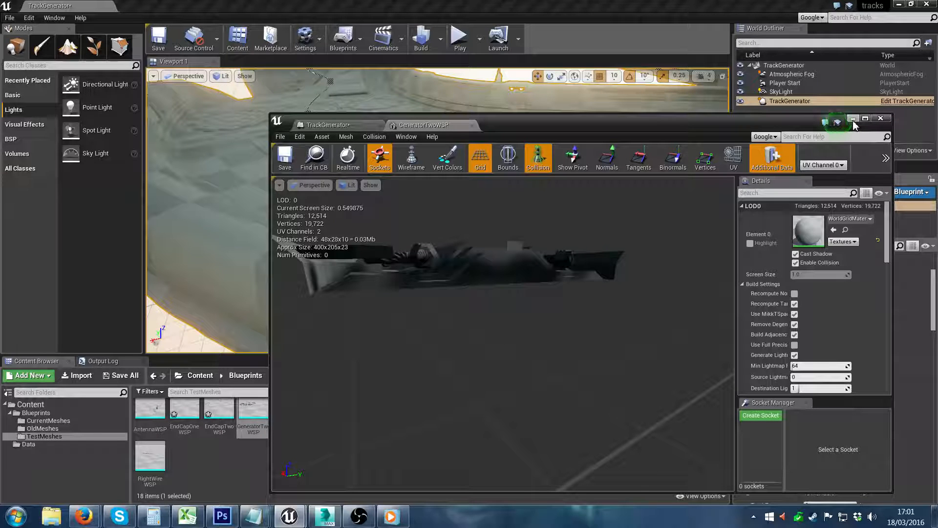
{"action": "left_click", "coordinate": [853, 121]}
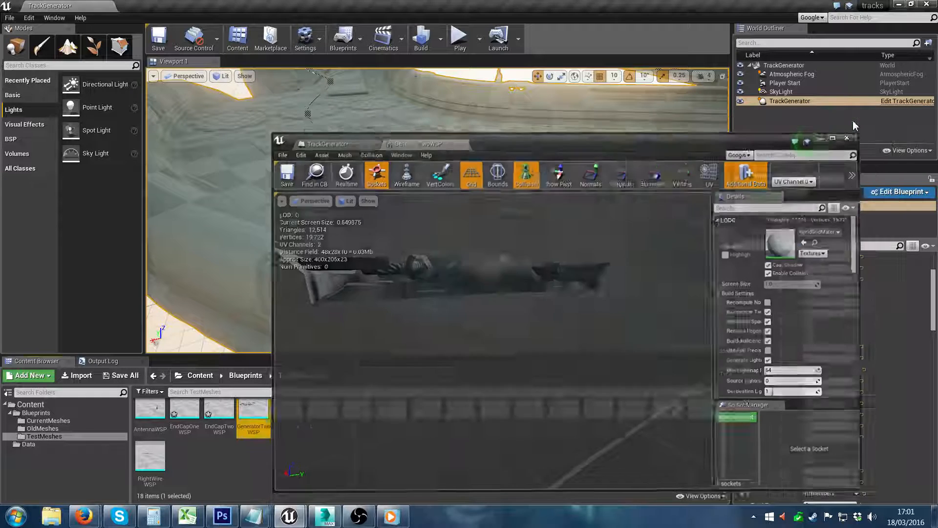
Step: Examine the generated track around sections 0 to 3, including the open end and the antenna
{"action": "right_click_drag", "start_coordinate": [562, 205], "coordinate": [648, 212]}
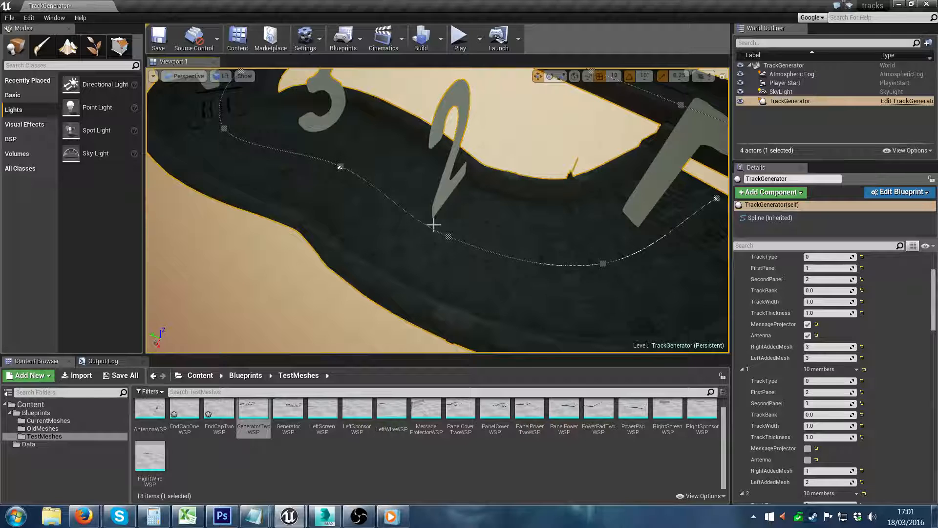
{"action": "right_click_drag", "start_coordinate": [710, 324], "coordinate": [814, 274]}
{"action": "right_click_drag", "start_coordinate": [493, 274], "coordinate": [516, 274]}
{"action": "right_click_drag", "start_coordinate": [592, 190], "coordinate": [645, 184]}
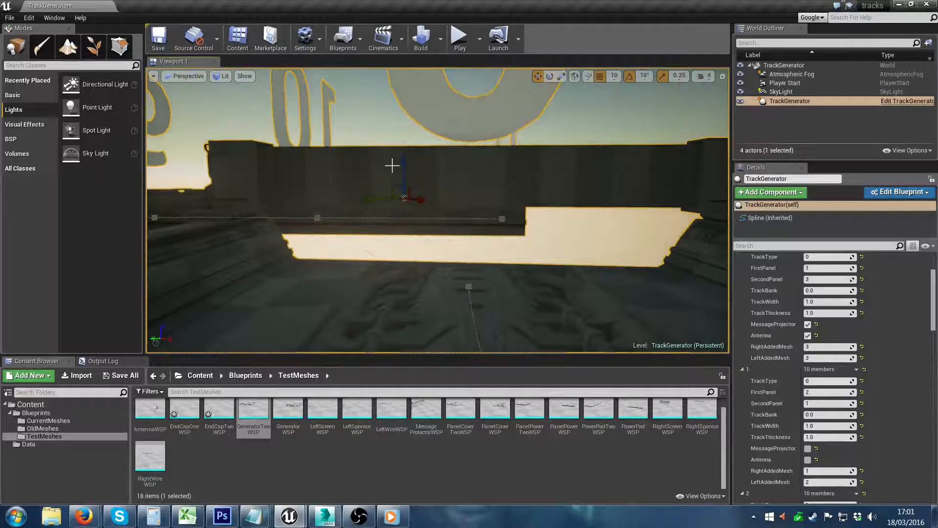
{"action": "right_click_drag", "start_coordinate": [391, 166], "coordinate": [354, 216]}
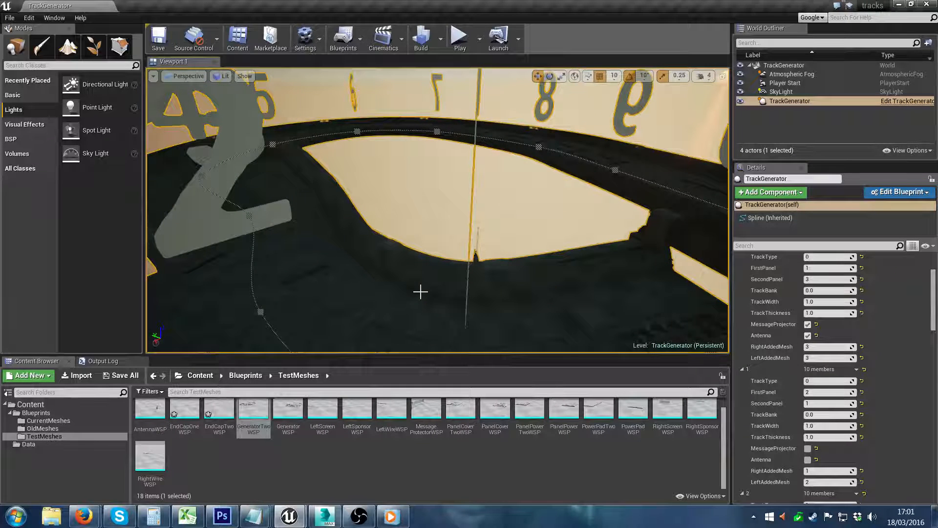
{"action": "right_click_drag", "start_coordinate": [439, 277], "coordinate": [430, 274]}
Step: View the GeneratorWSP static mesh and inspect the track surface close up in the level
{"action": "double_click", "coordinate": [287, 410]}
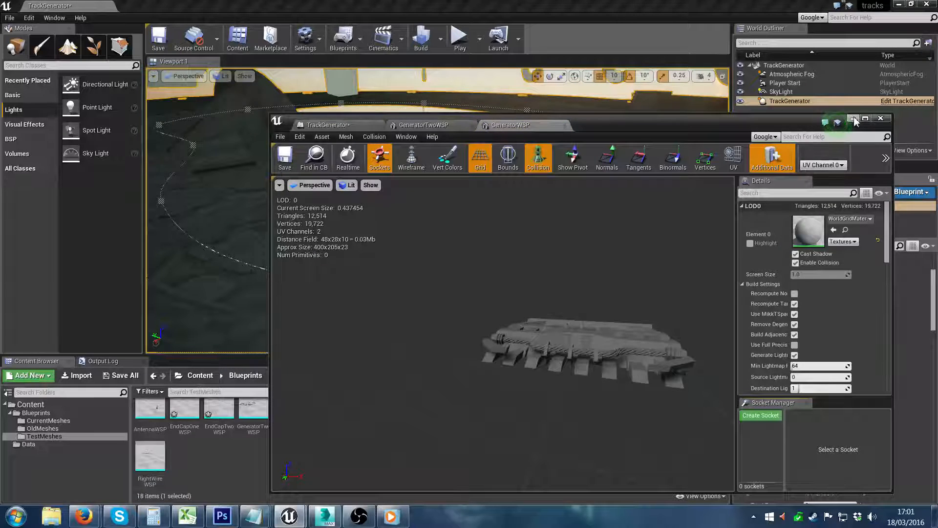
{"action": "left_click", "coordinate": [854, 119]}
{"action": "right_click_drag", "start_coordinate": [430, 209], "coordinate": [454, 215]}
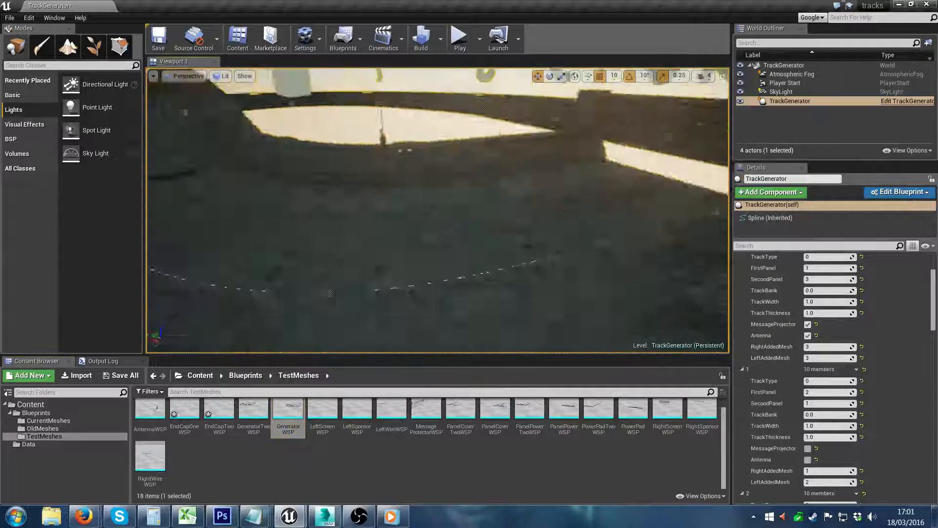
{"action": "right_click_drag", "start_coordinate": [416, 245], "coordinate": [347, 256]}
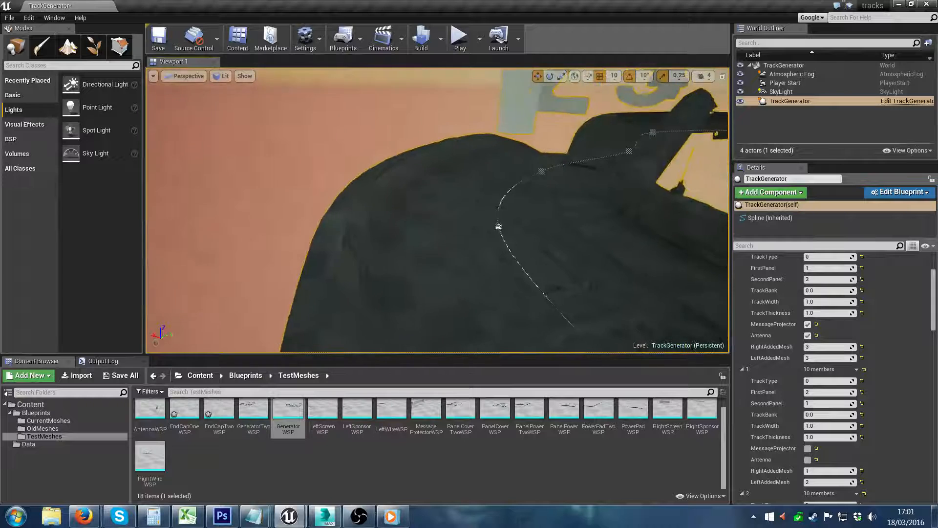
{"action": "right_click_drag", "start_coordinate": [259, 193], "coordinate": [293, 180]}
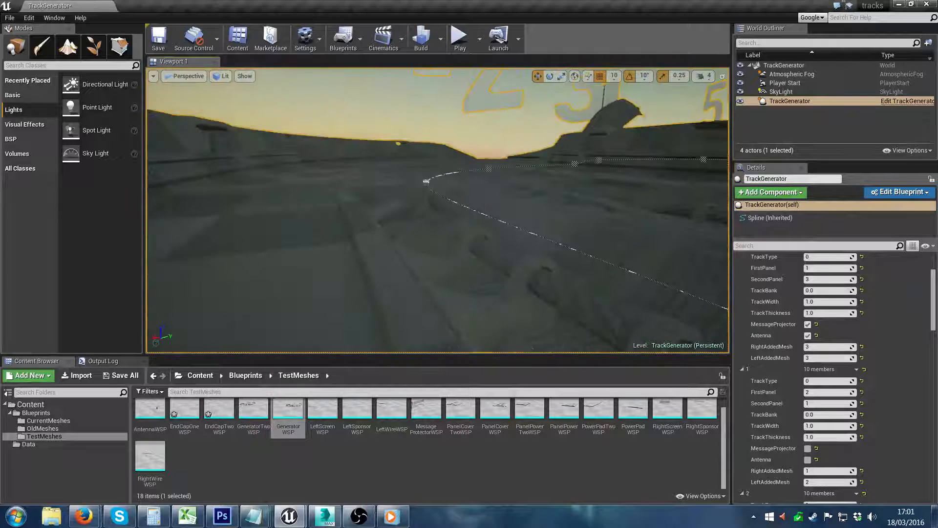
Step: Examine the track surface, the gap between its two ends and the whole numbered layout from several angles, and postpone the pending autosave
{"action": "mouse_move", "coordinate": [241, 209]}
{"action": "right_mouse_down"}
{"action": "mouse_move", "coordinate": [263, 208]}
{"action": "mouse_move", "coordinate": [241, 209]}
{"action": "right_mouse_up"}
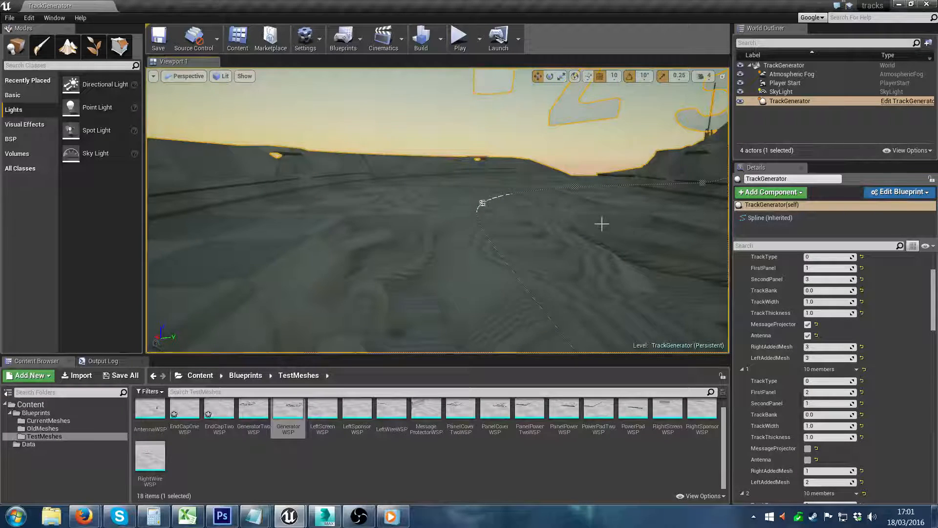
{"action": "right_click_drag", "start_coordinate": [601, 224], "coordinate": [713, 223]}
{"action": "right_click_drag", "start_coordinate": [440, 210], "coordinate": [630, 222]}
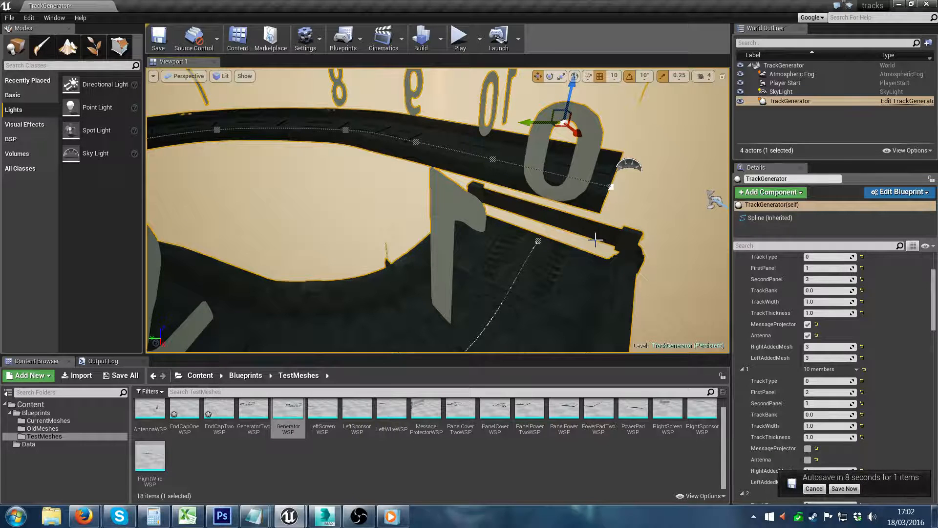
{"action": "left_click", "coordinate": [815, 490]}
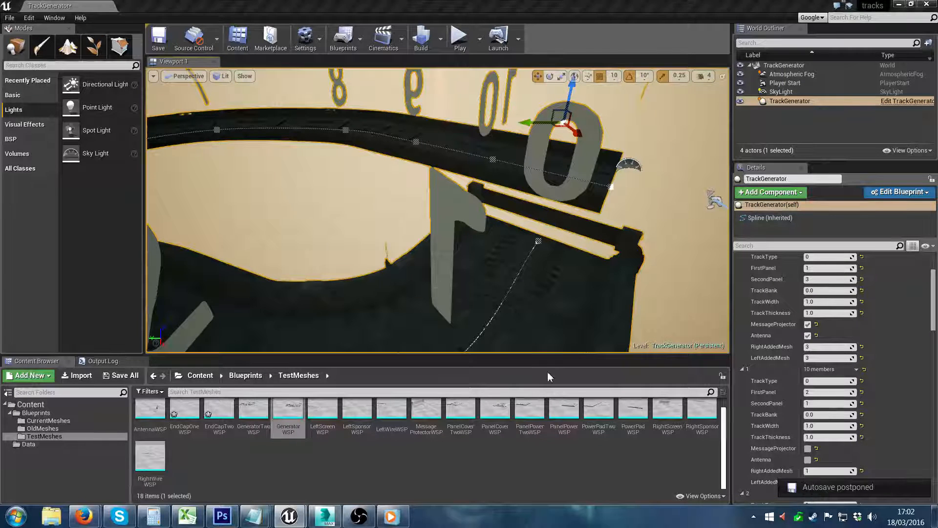
{"action": "right_click_drag", "start_coordinate": [460, 279], "coordinate": [539, 278]}
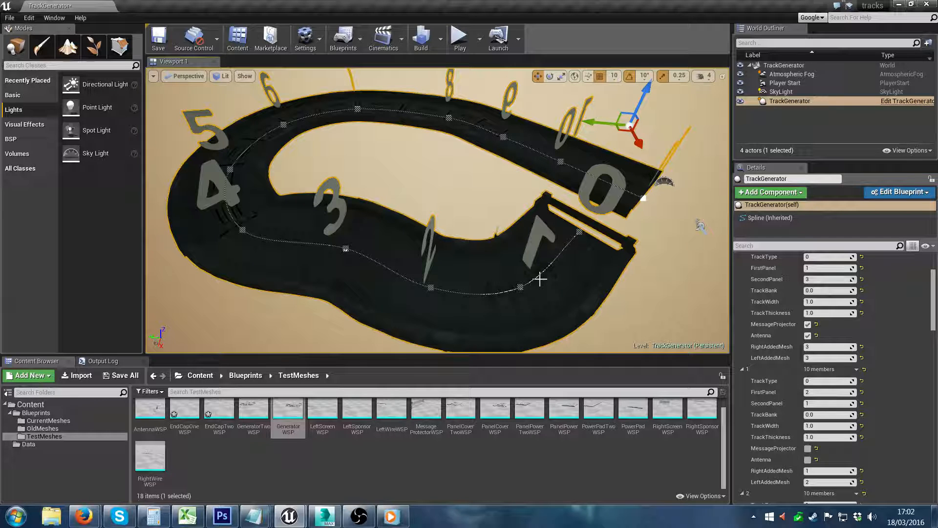
{"action": "right_click_drag", "start_coordinate": [539, 279], "coordinate": [479, 270]}
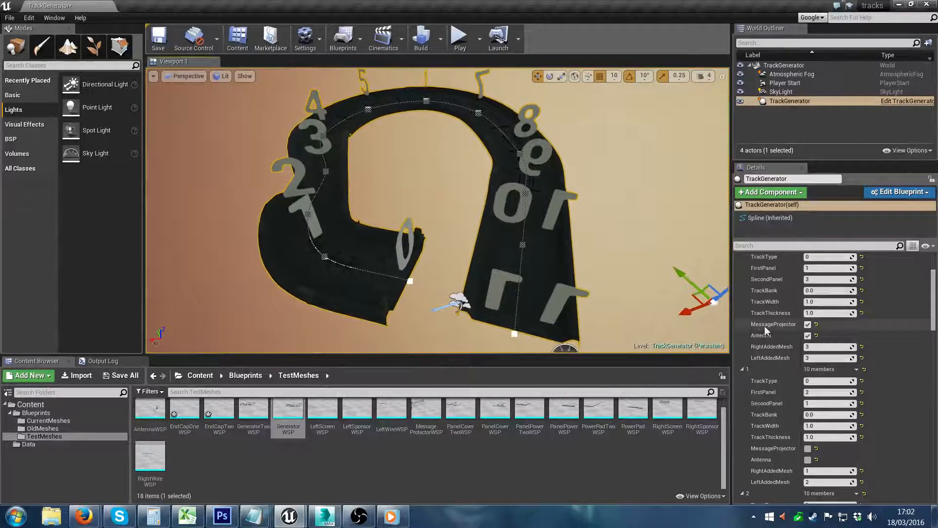
{"action": "left_click", "coordinate": [807, 335]}
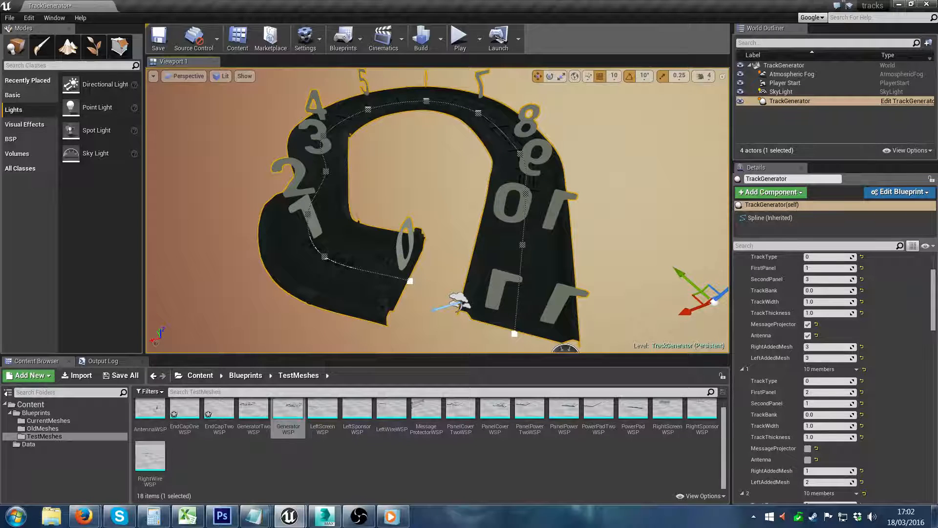